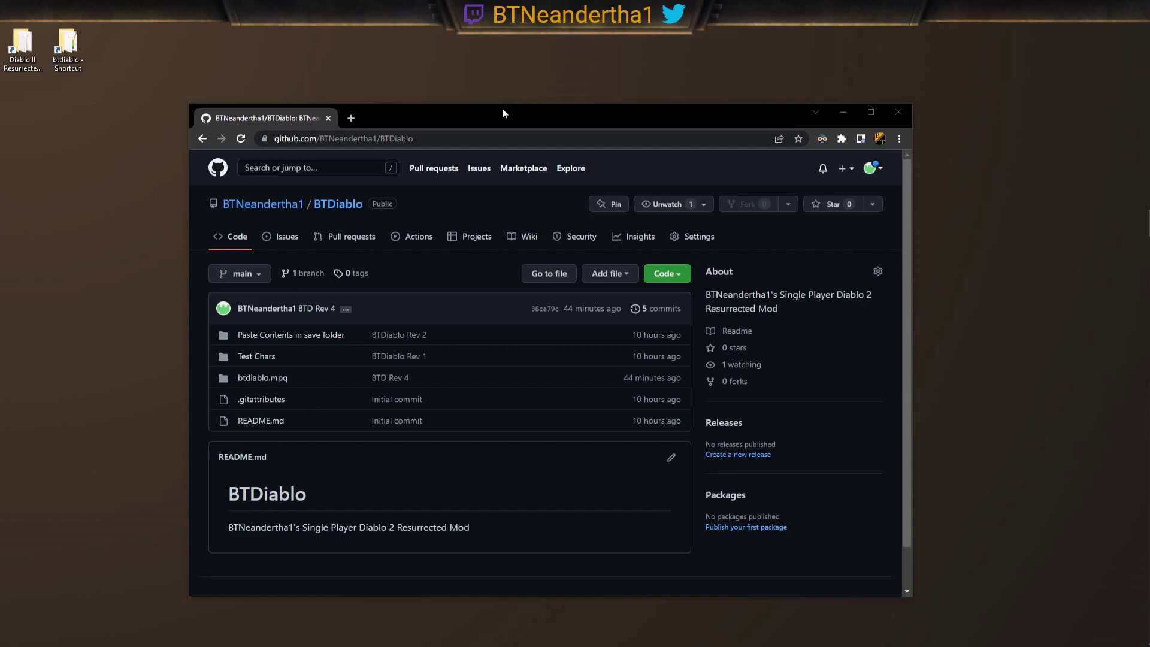
Download the BTDiablo repository as BTDiablo-main.zip via Code > Download ZIP, then open File Explorer
{"action": "left_click", "coordinate": [671, 276]}
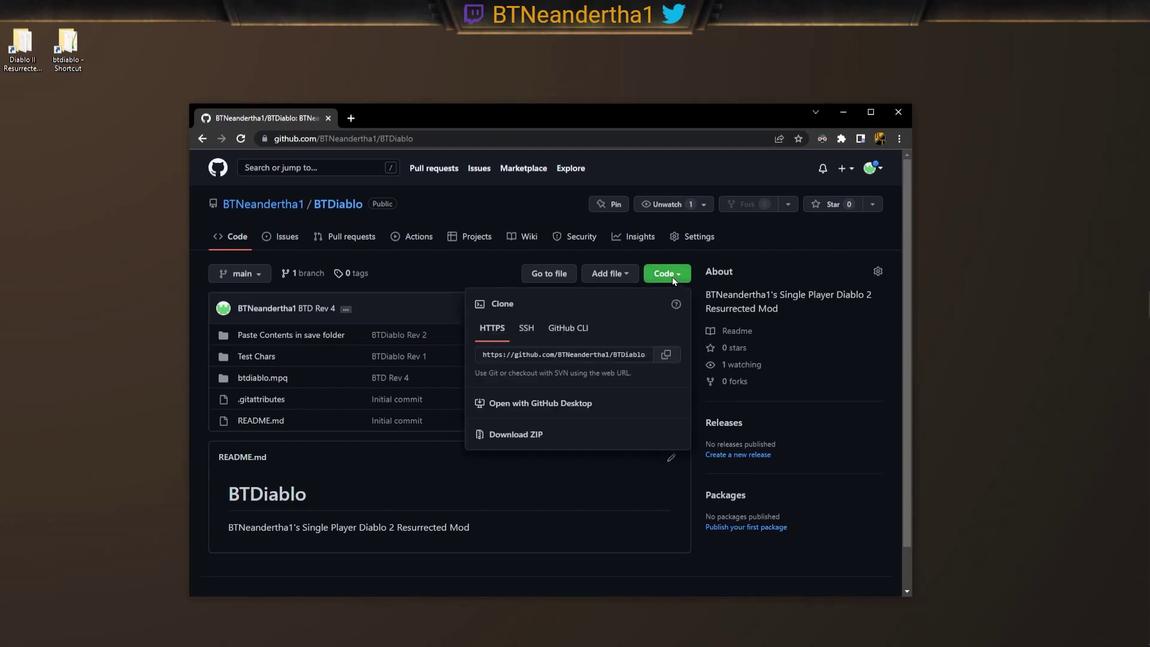
{"action": "left_click", "coordinate": [584, 439]}
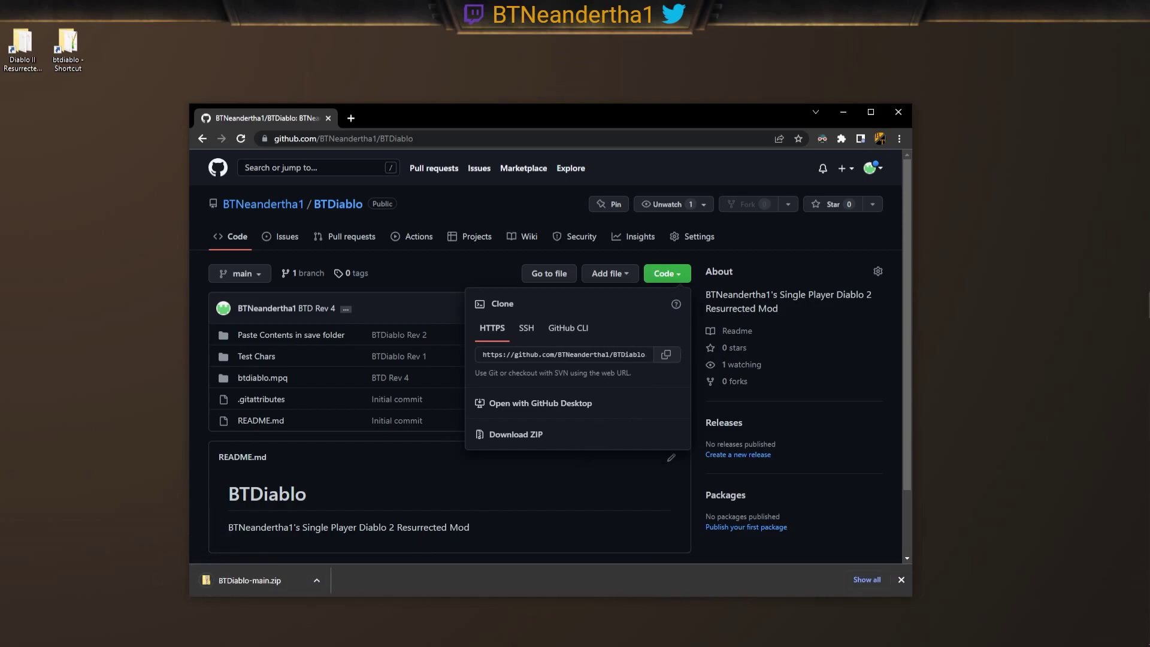
{"action": "key", "text": "super+e"}
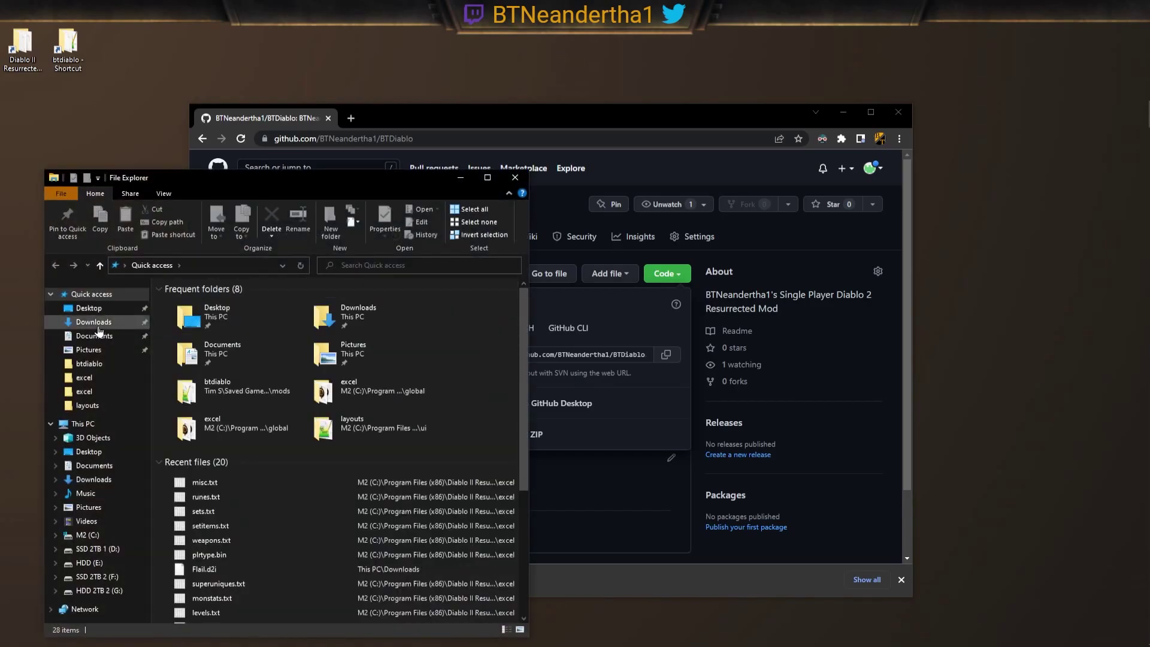
Open Downloads and create a New folder on the desktop beside the shortcuts
{"action": "left_click", "coordinate": [96, 324]}
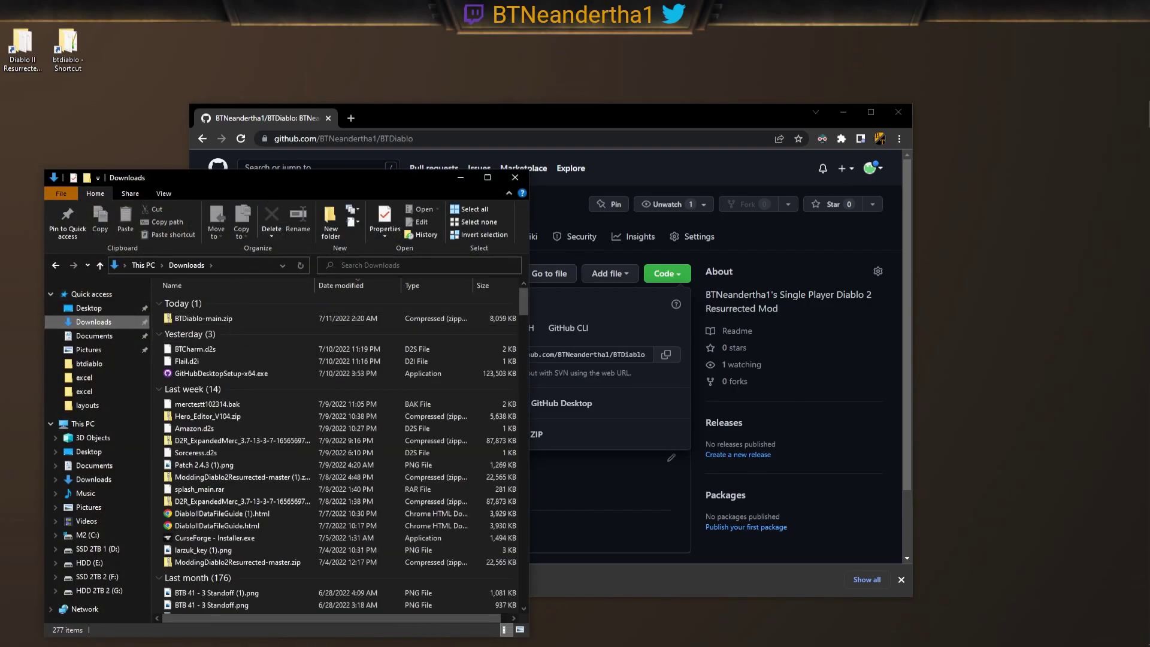
{"action": "left_click", "coordinate": [190, 318]}
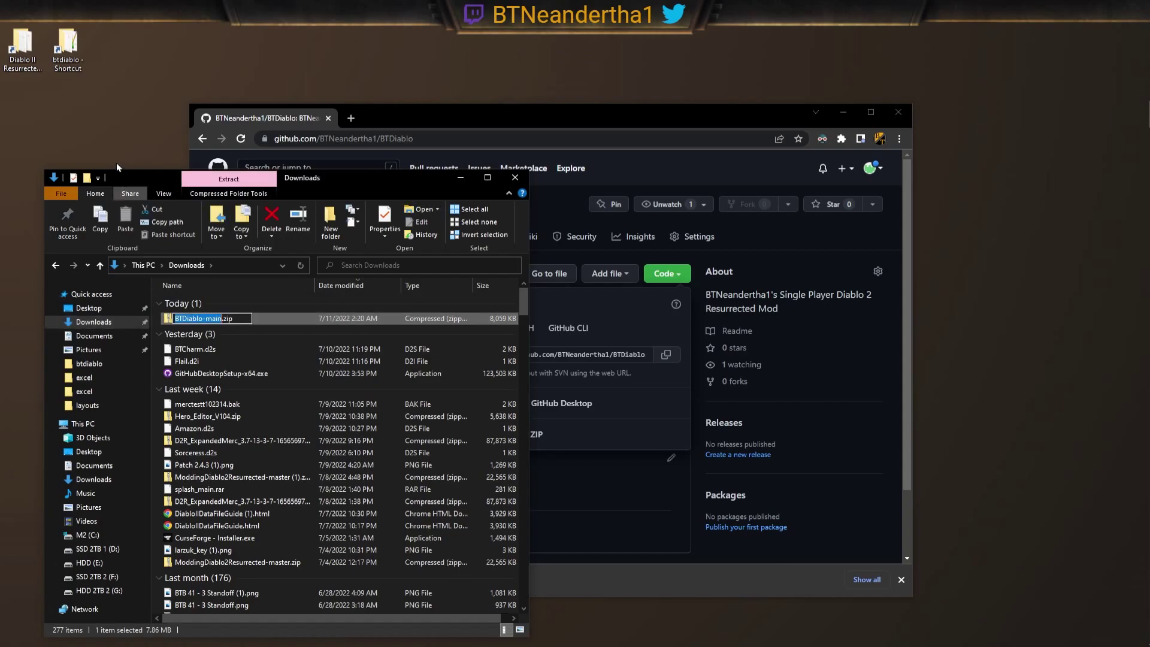
{"action": "right_click", "coordinate": [98, 129]}
{"action": "mouse_move", "coordinate": [134, 243]}
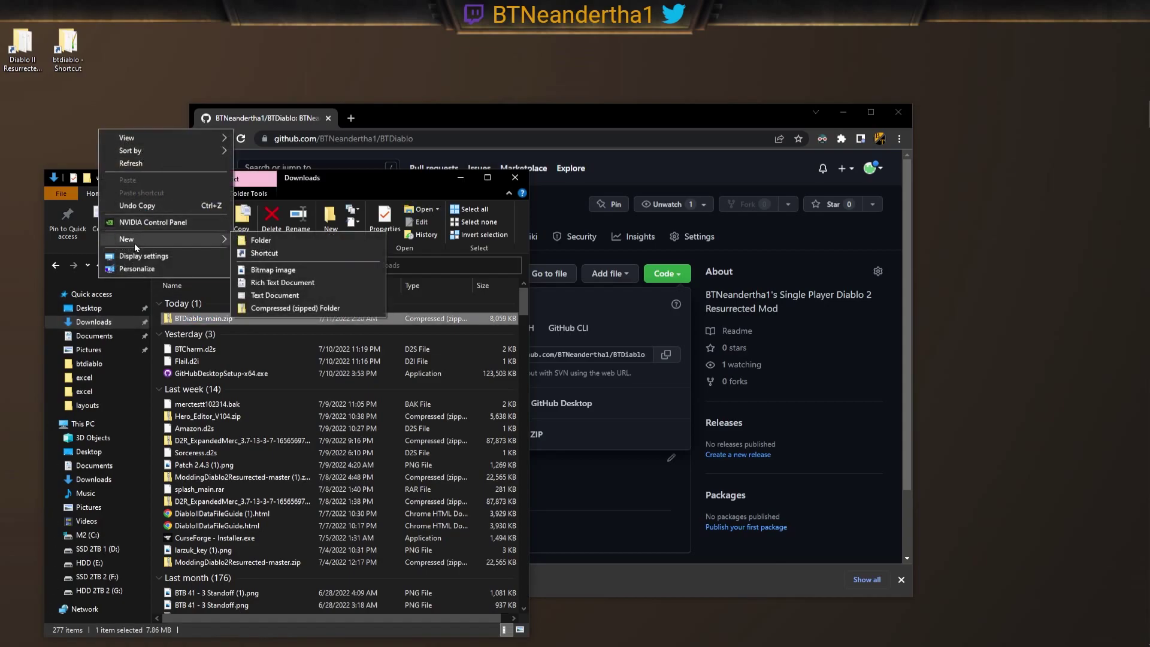
{"action": "left_click", "coordinate": [290, 237]}
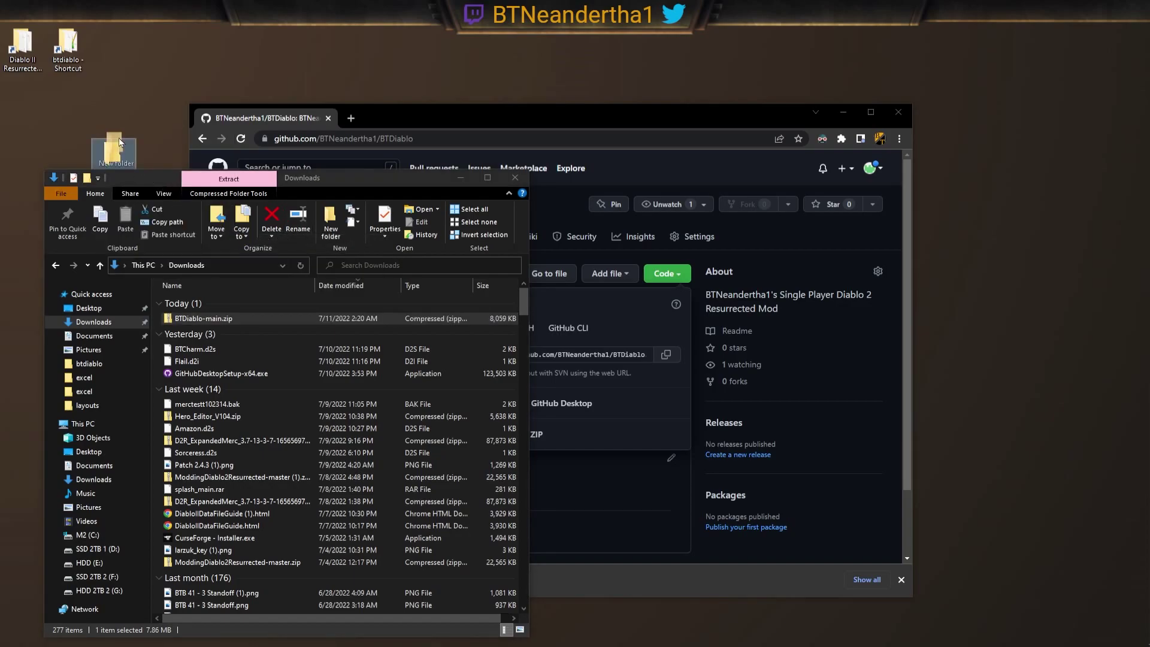
{"action": "left_click_drag", "start_coordinate": [120, 142], "coordinate": [158, 45]}
Extract BTDiablo-main.zip into the desktop's New folder
{"action": "right_click", "coordinate": [203, 319]}
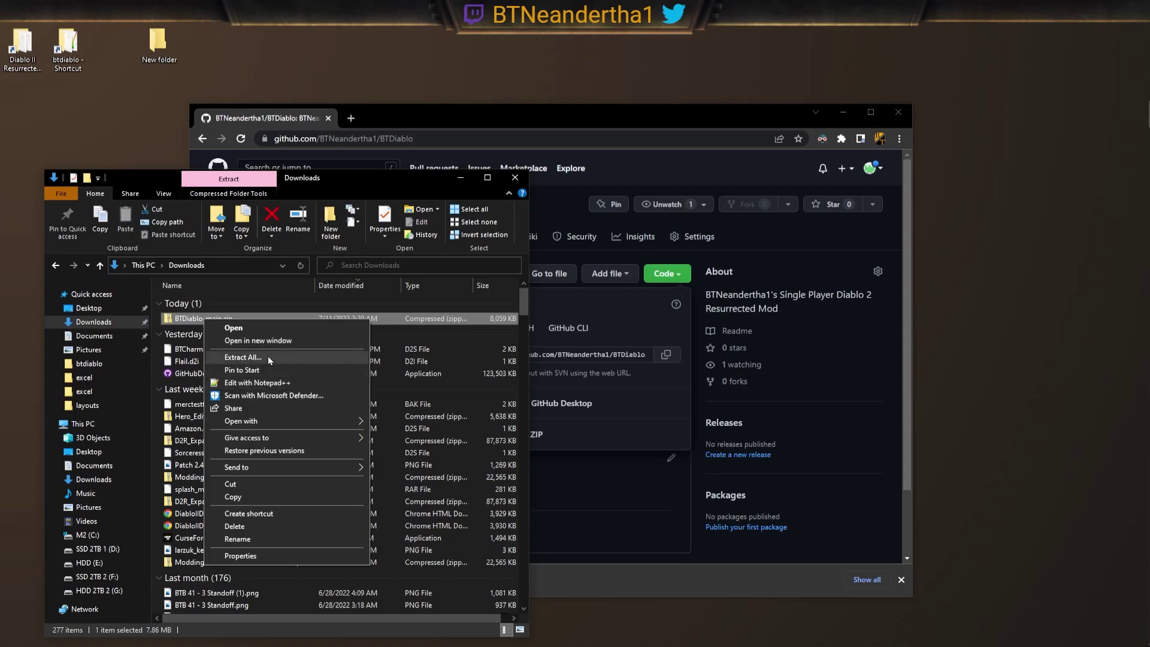
{"action": "left_click", "coordinate": [242, 357]}
{"action": "left_click", "coordinate": [697, 291]}
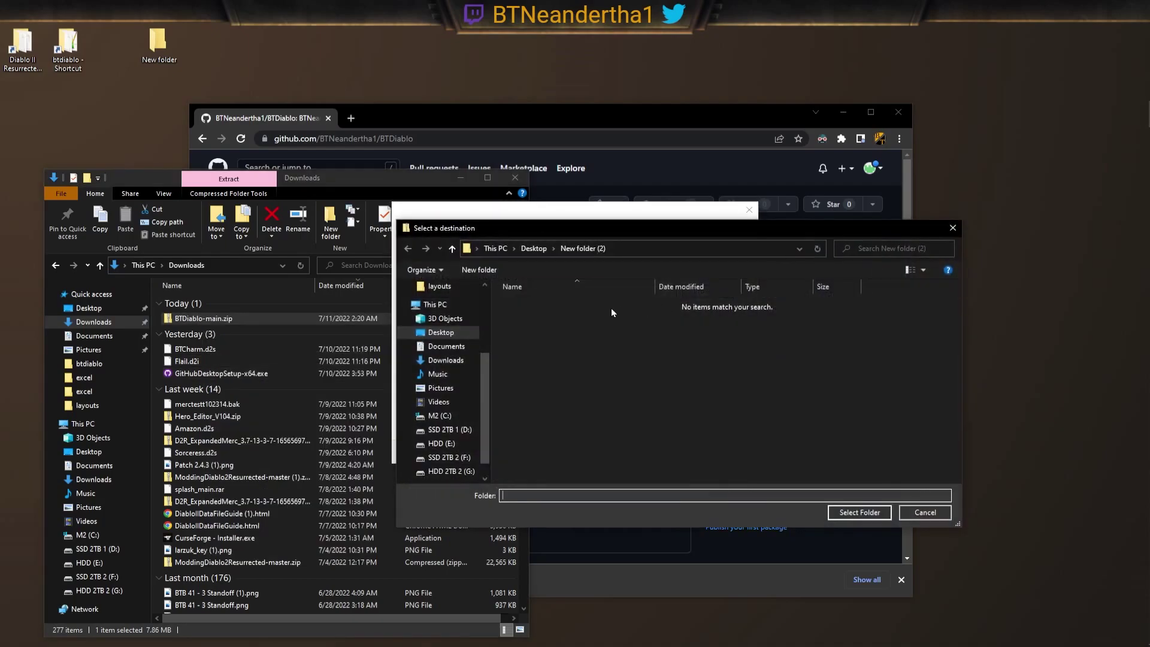
{"action": "left_click", "coordinate": [443, 333]}
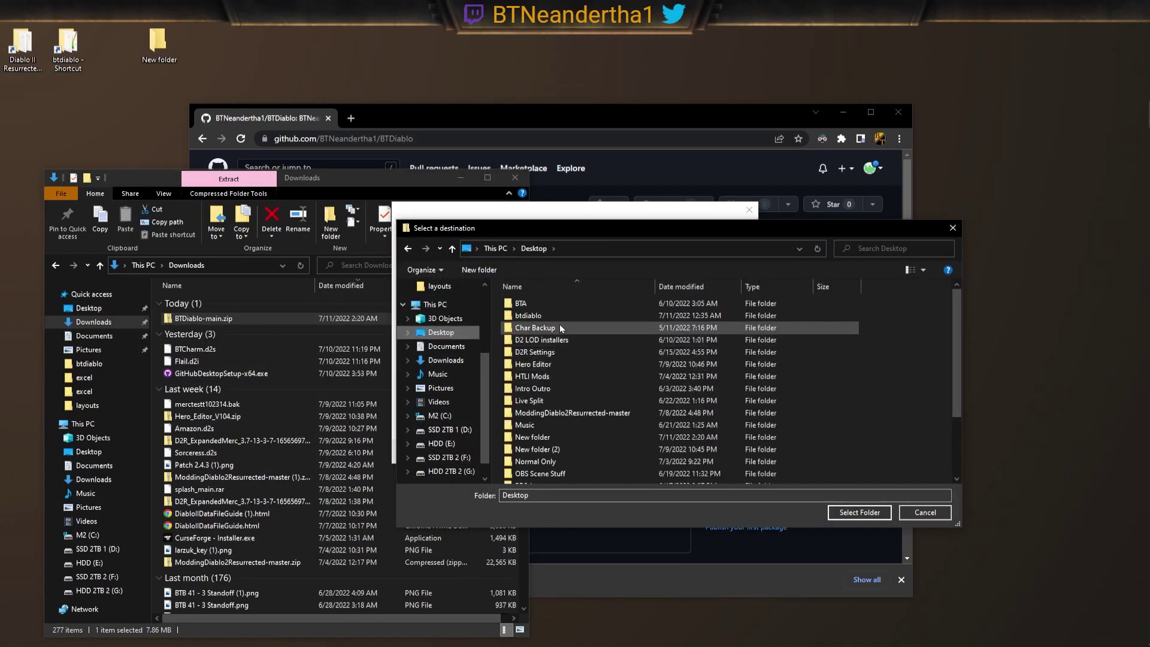
{"action": "scroll", "coordinate": [559, 324], "scroll_direction": "down", "scroll_amount": 3}
{"action": "left_click", "coordinate": [553, 356]}
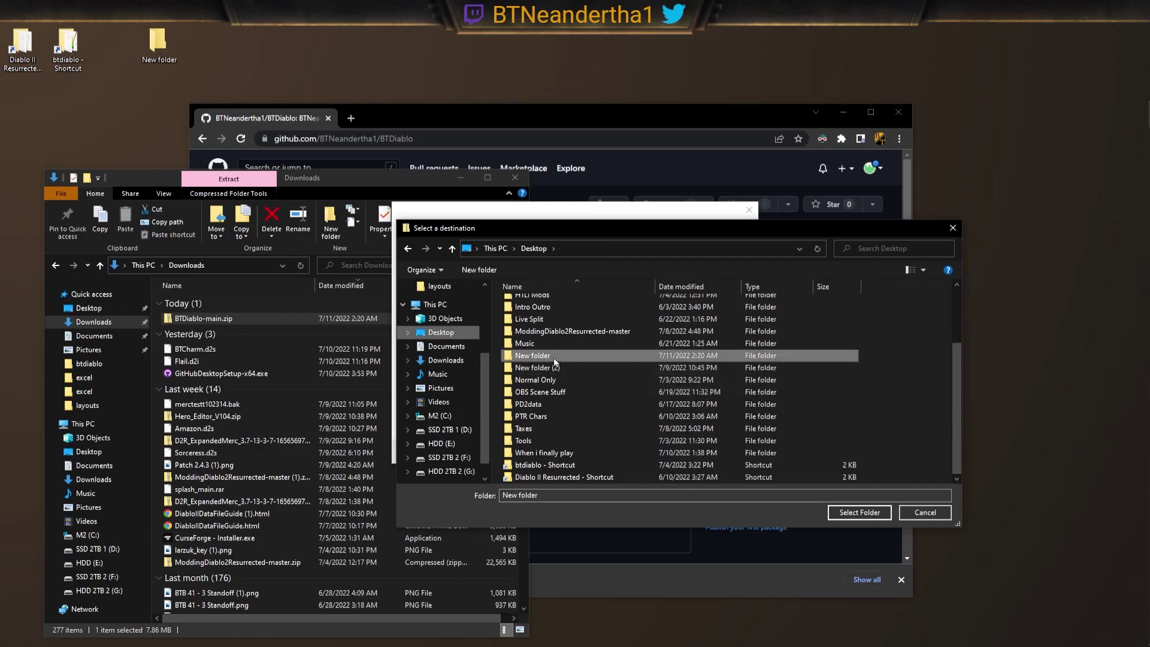
{"action": "left_click", "coordinate": [860, 512]}
{"action": "left_click", "coordinate": [683, 452]}
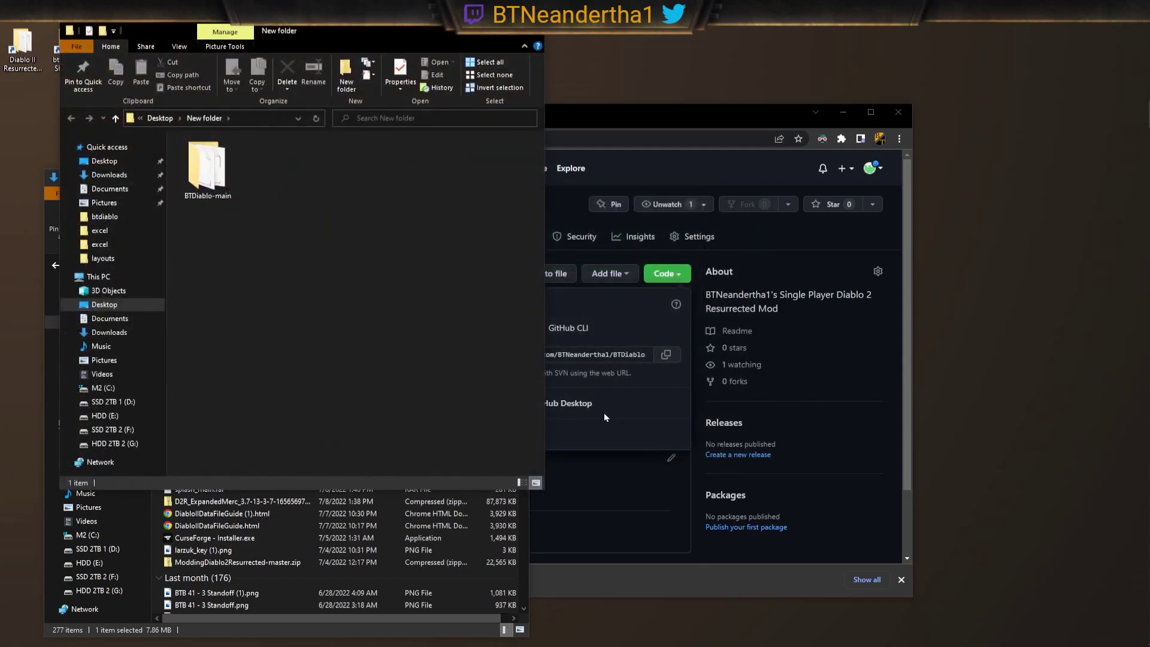
Close the Downloads windows, minimize the GitHub browser and centre the New folder window
{"action": "left_click_drag", "start_coordinate": [281, 33], "coordinate": [687, 88]}
{"action": "left_click", "coordinate": [321, 191]}
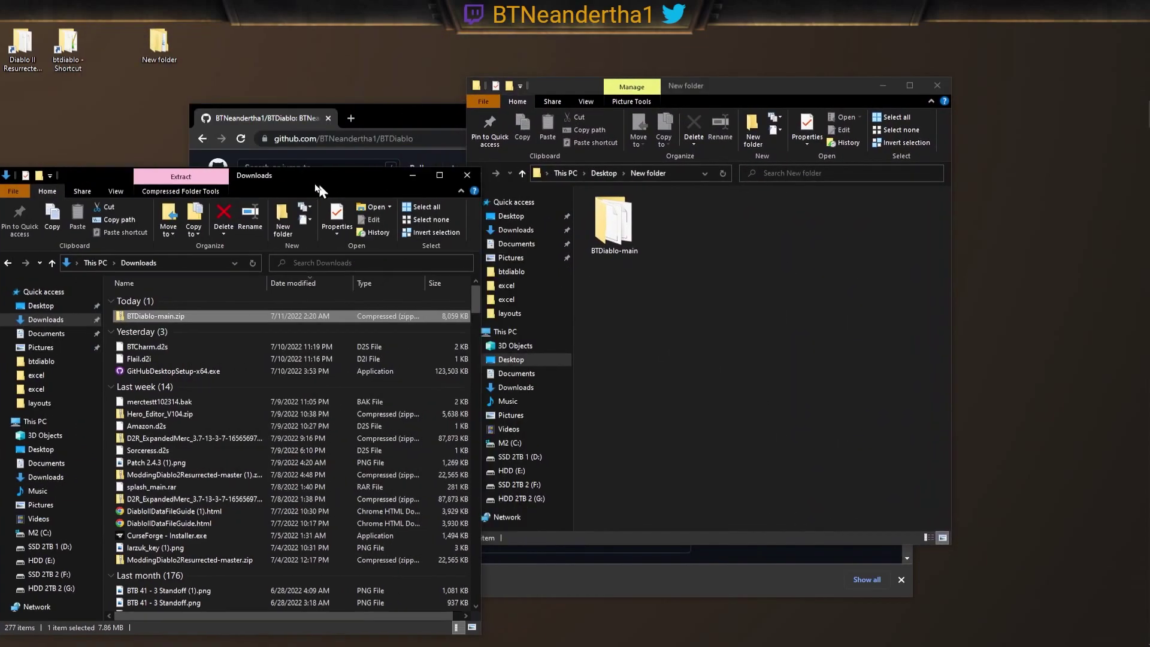
{"action": "left_click", "coordinate": [467, 174]}
{"action": "left_click_drag", "start_coordinate": [428, 121], "coordinate": [349, 156]}
{"action": "left_click", "coordinate": [817, 150]}
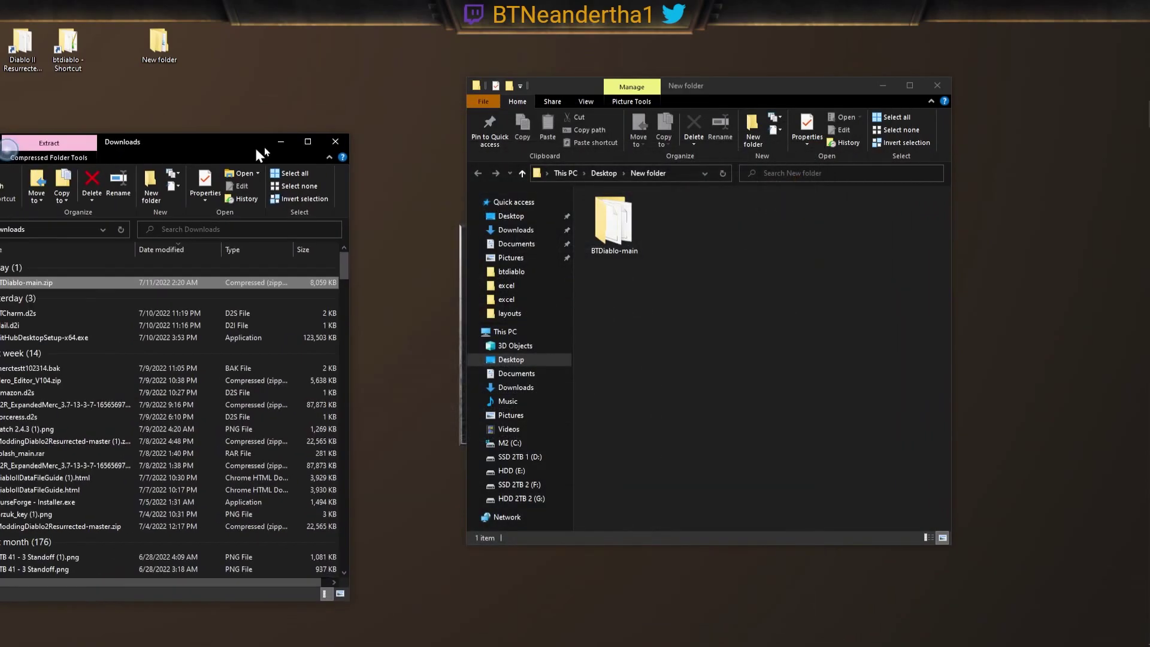
{"action": "left_click", "coordinate": [382, 134]}
{"action": "left_click", "coordinate": [271, 236]}
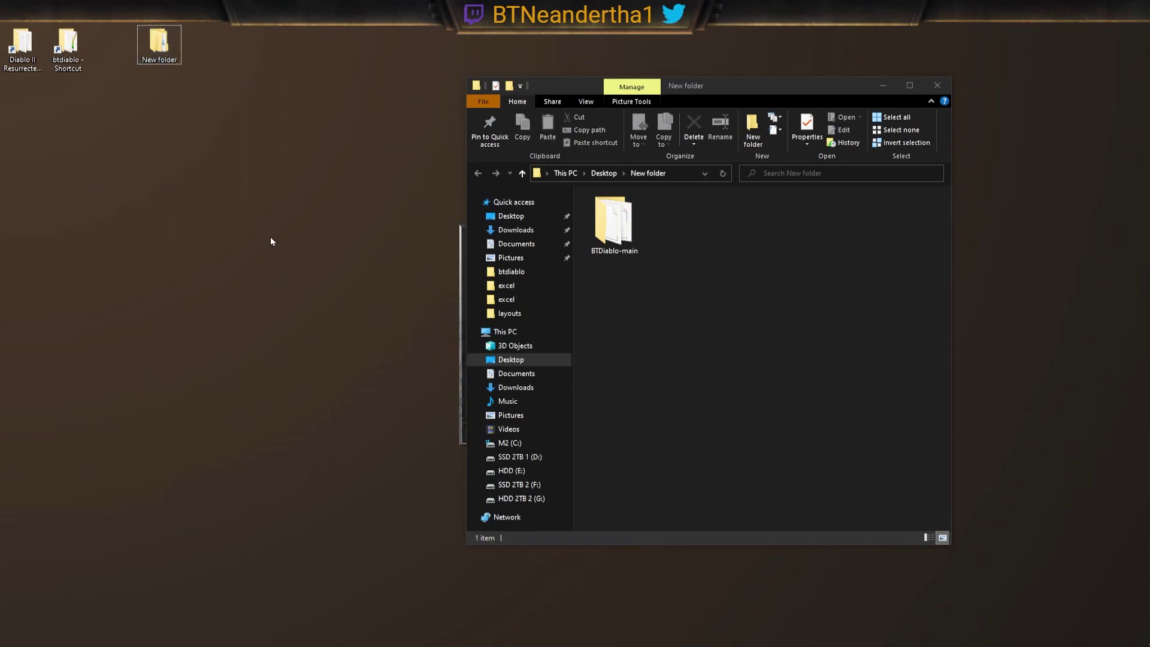
{"action": "left_click_drag", "start_coordinate": [722, 105], "coordinate": [541, 101]}
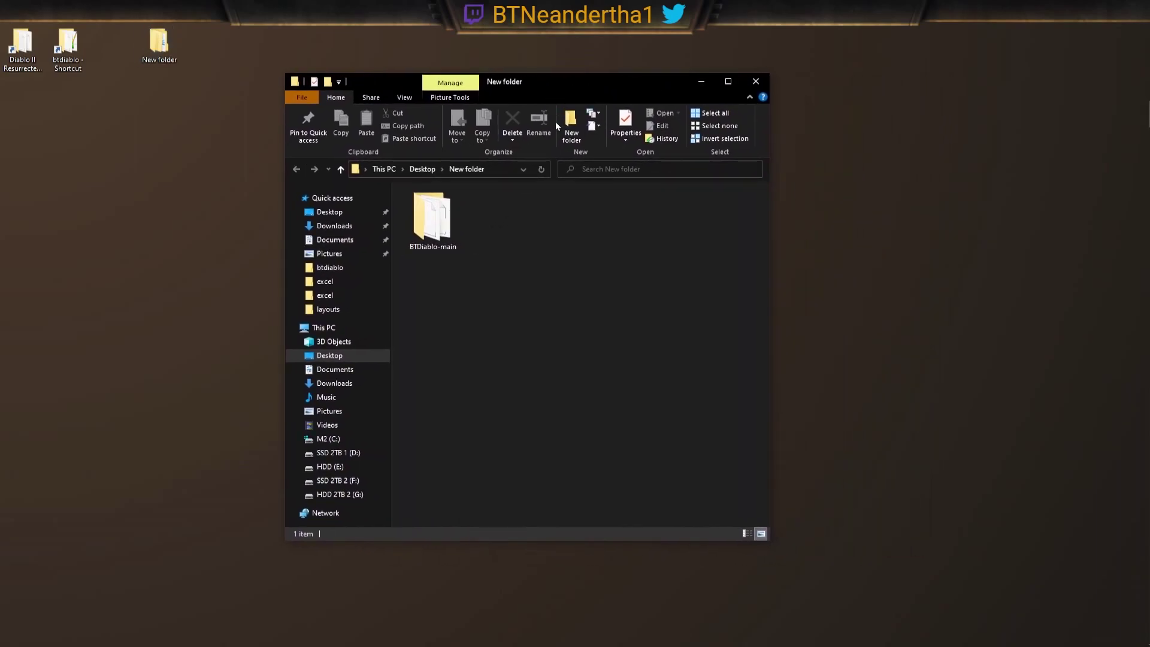
Open BTDiablo-main and look over btdiablo.mpq, Test Chars, Paste Contents in save folder and the files
{"action": "double_click", "coordinate": [431, 219]}
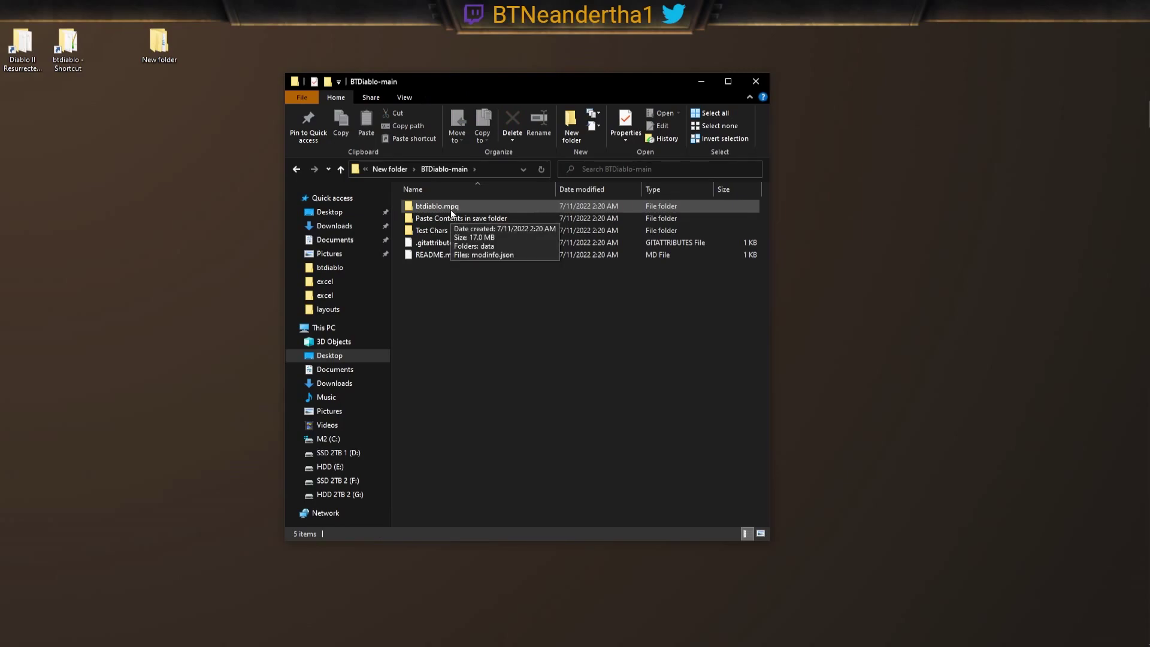
{"action": "left_click_drag", "start_coordinate": [457, 266], "coordinate": [461, 246]}
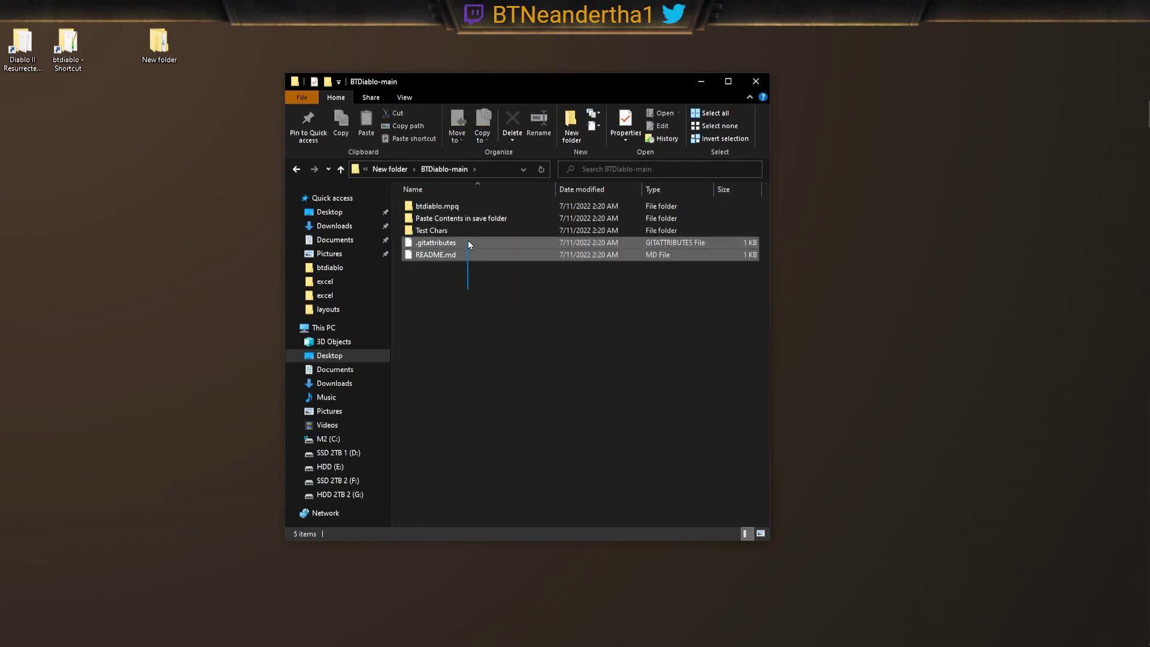
{"action": "left_click", "coordinate": [458, 231]}
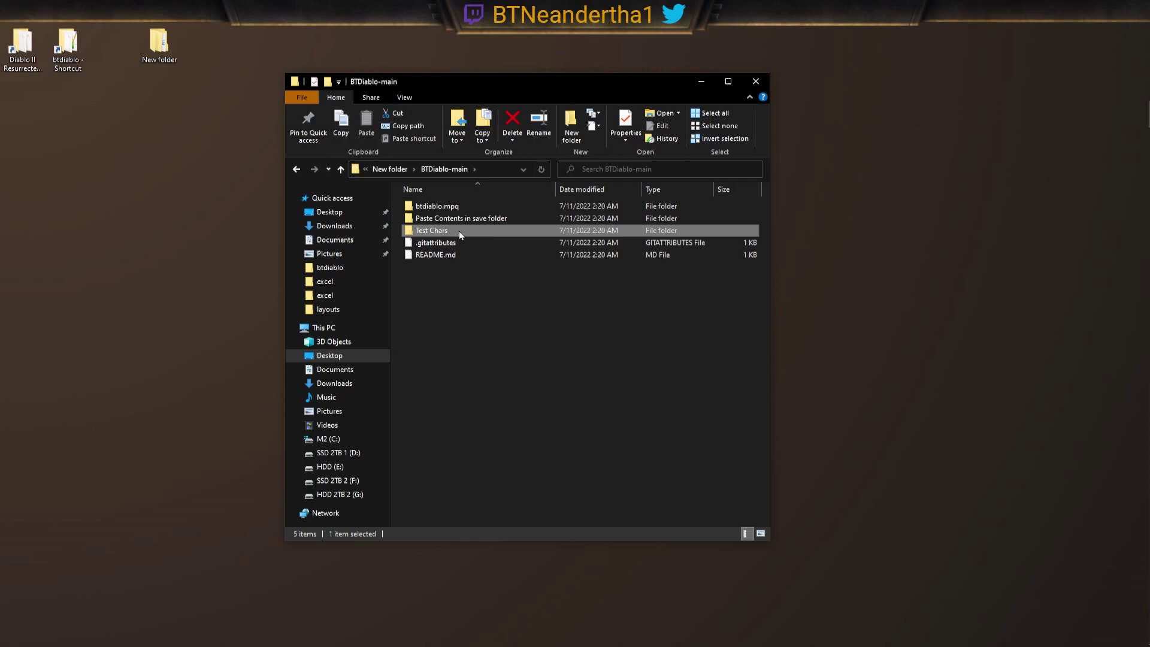
{"action": "left_click", "coordinate": [459, 219]}
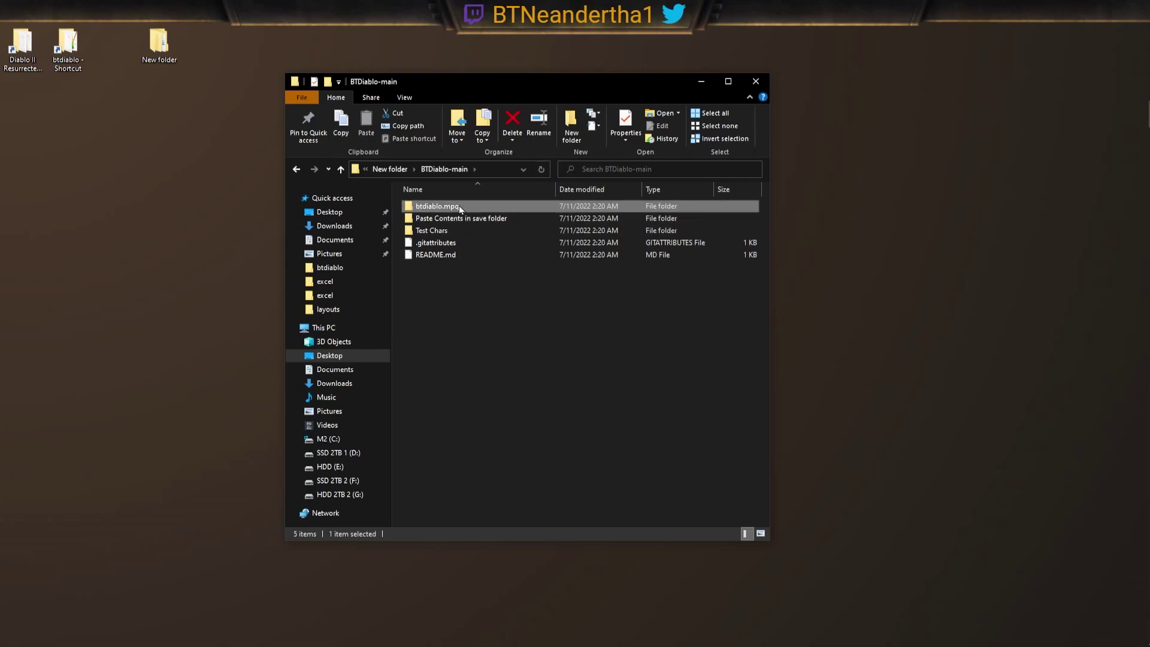
{"action": "key", "text": "Up"}
{"action": "key", "text": "Down"}
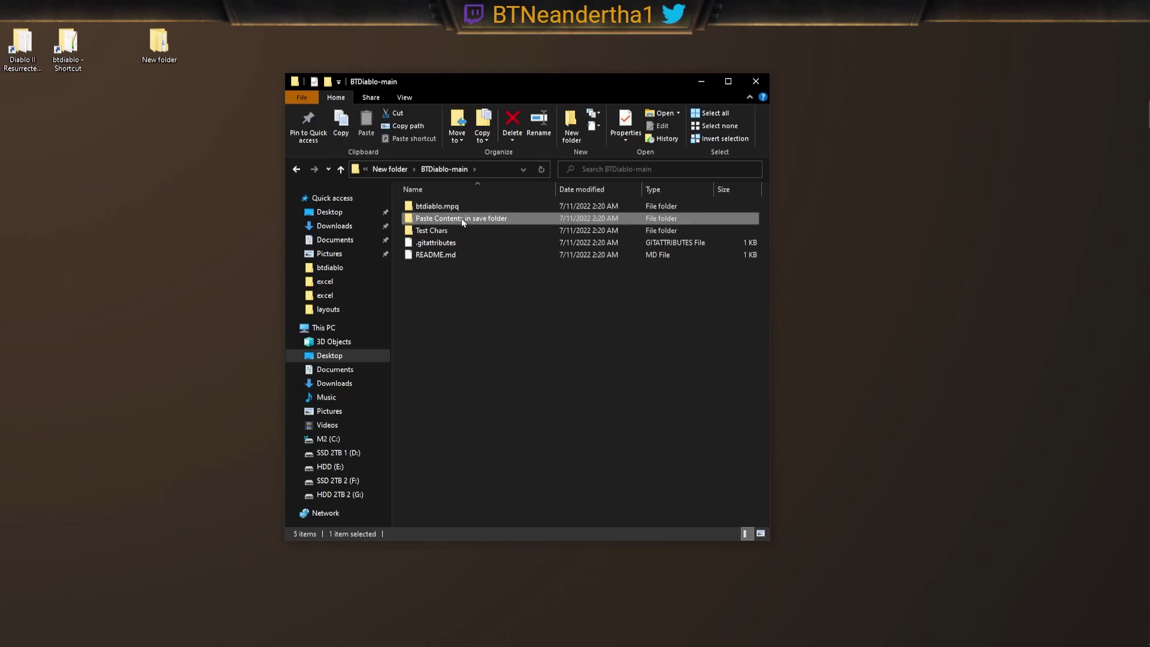
{"action": "key", "text": "Up"}
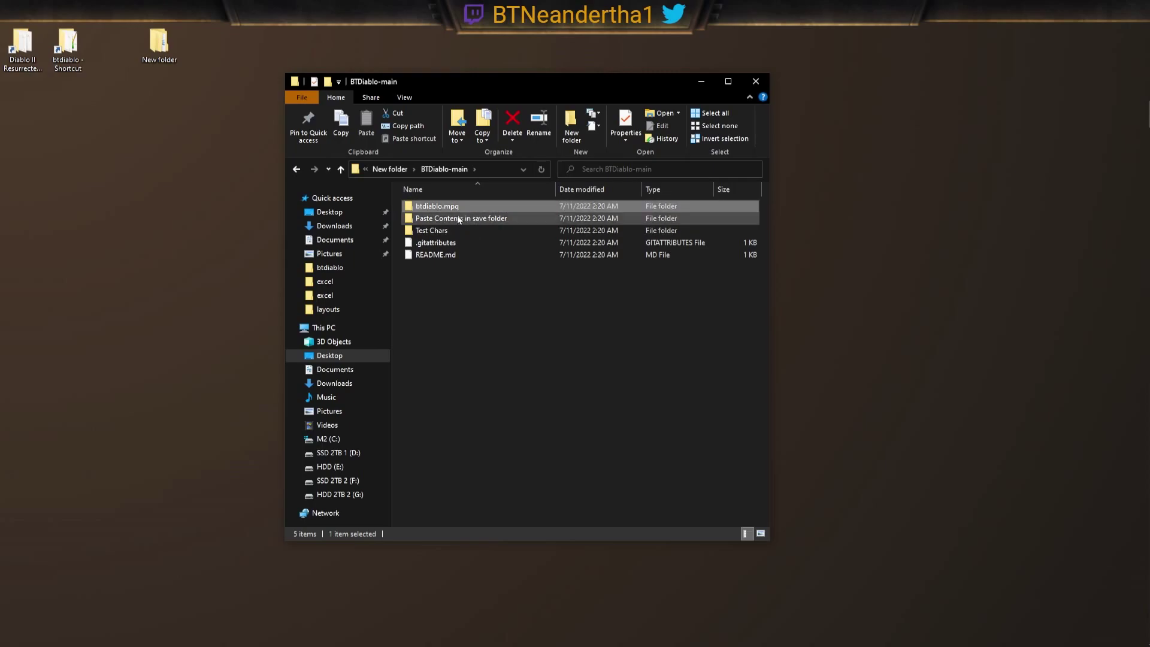
Browse through This PC to C:\Program Files (x86)\Diablo II Resurrected and check its empty-area menu
{"action": "double_click", "coordinate": [34, 55]}
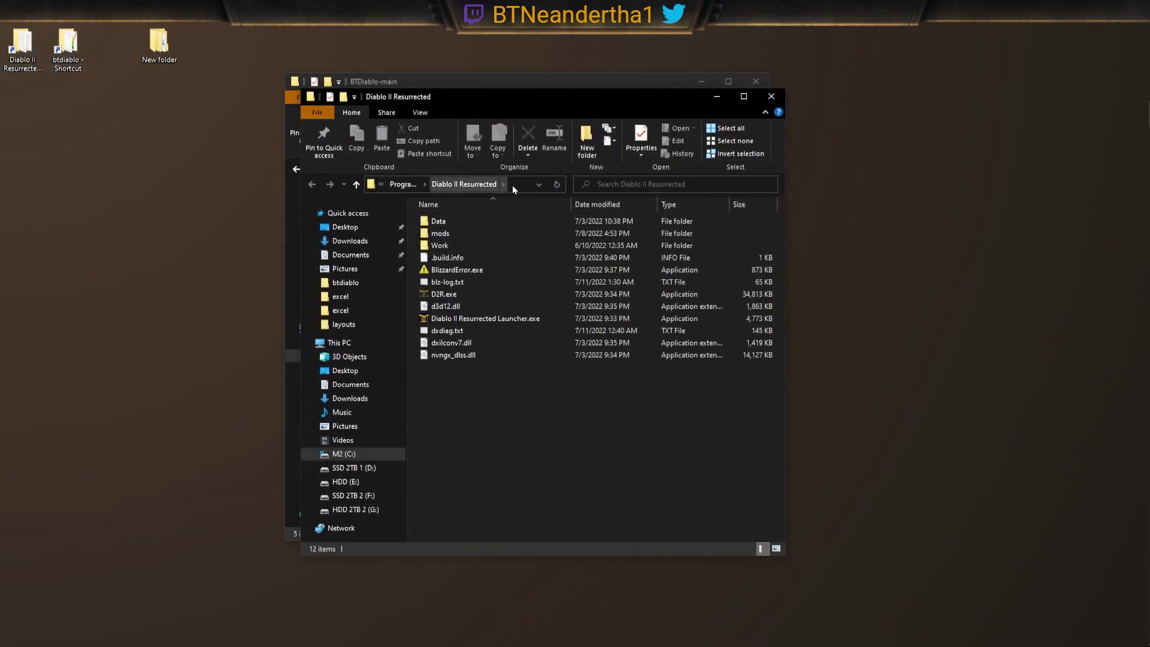
{"action": "left_click", "coordinate": [518, 185]}
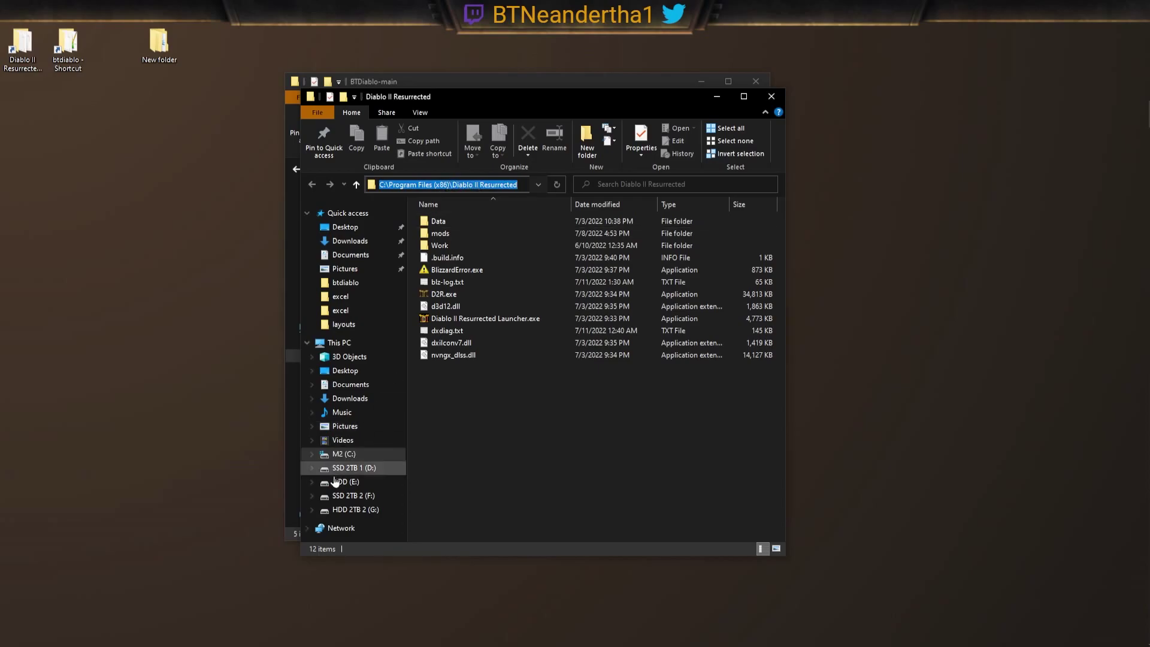
{"action": "left_click", "coordinate": [344, 454]}
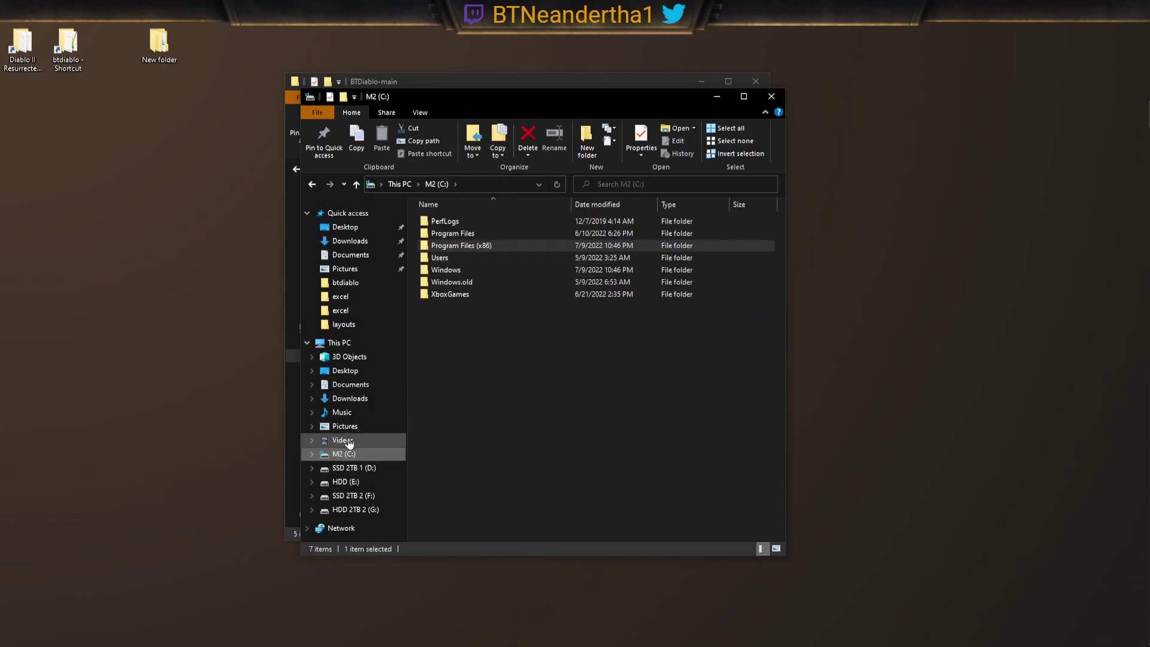
{"action": "left_click", "coordinate": [339, 343]}
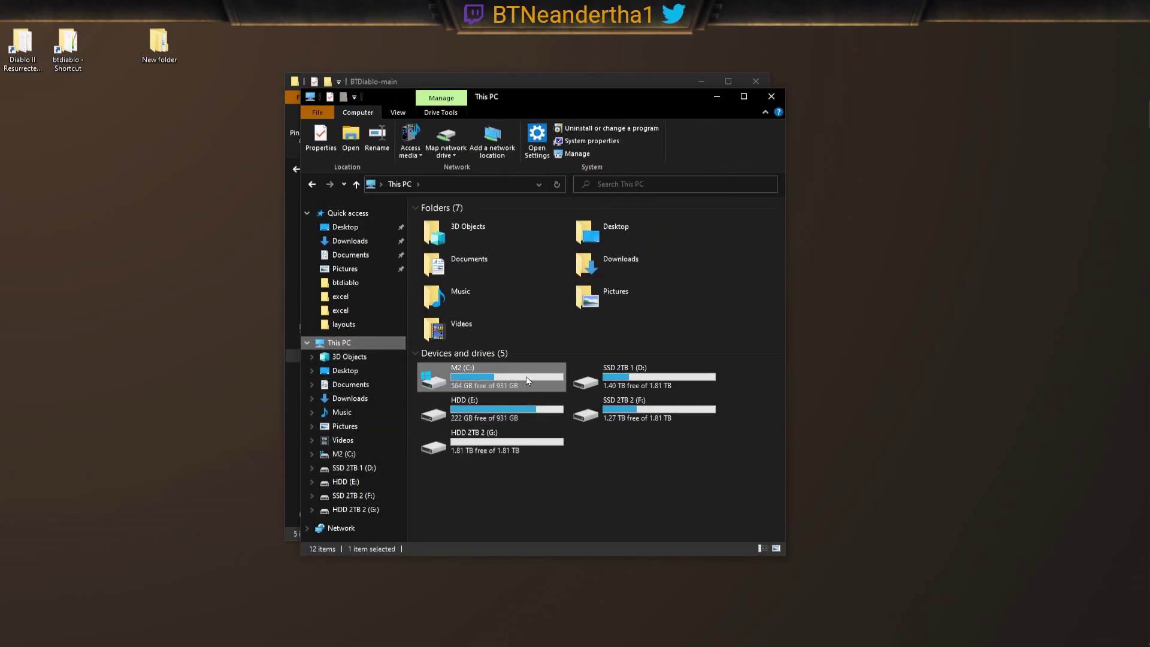
{"action": "double_click", "coordinate": [526, 376]}
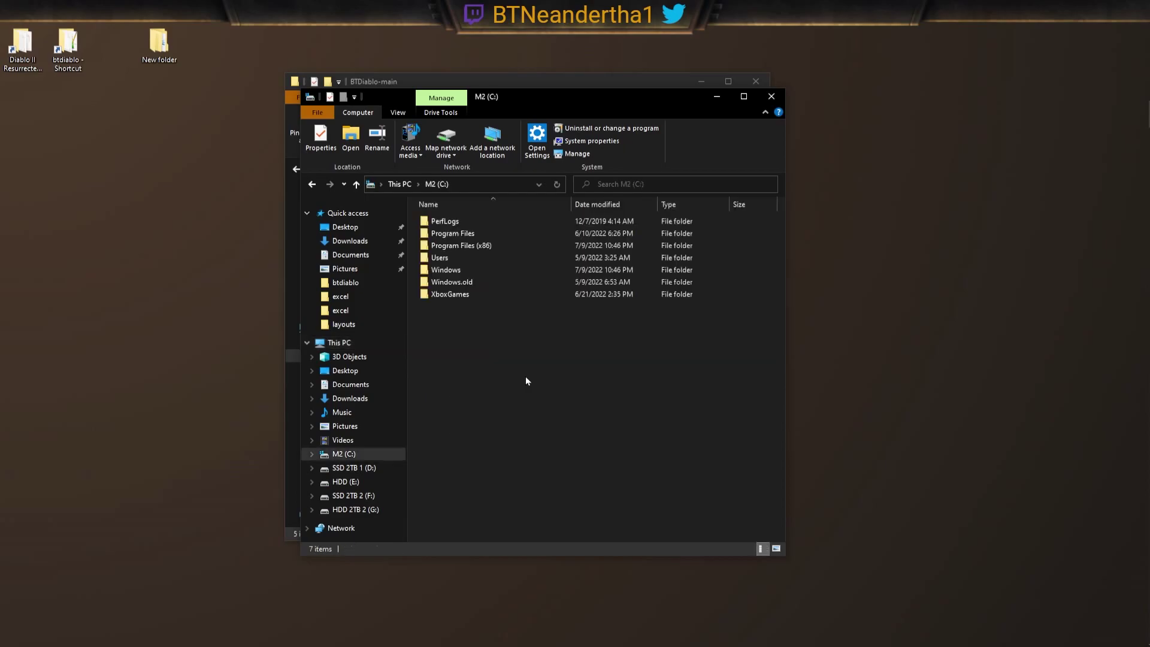
{"action": "double_click", "coordinate": [483, 247]}
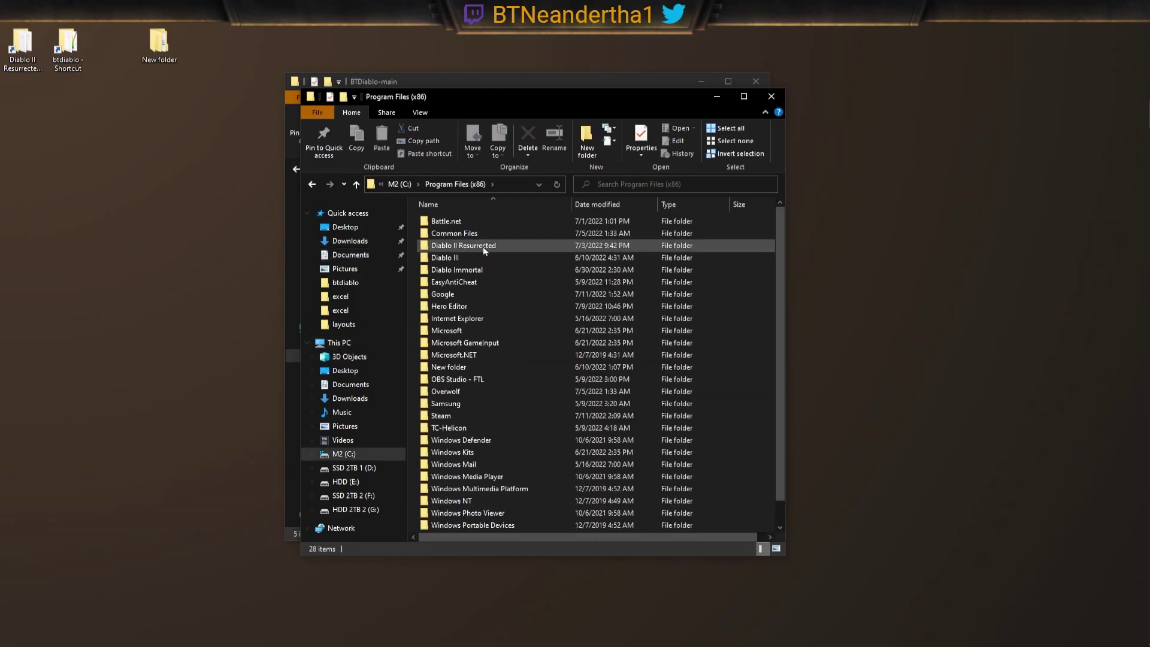
{"action": "double_click", "coordinate": [483, 249]}
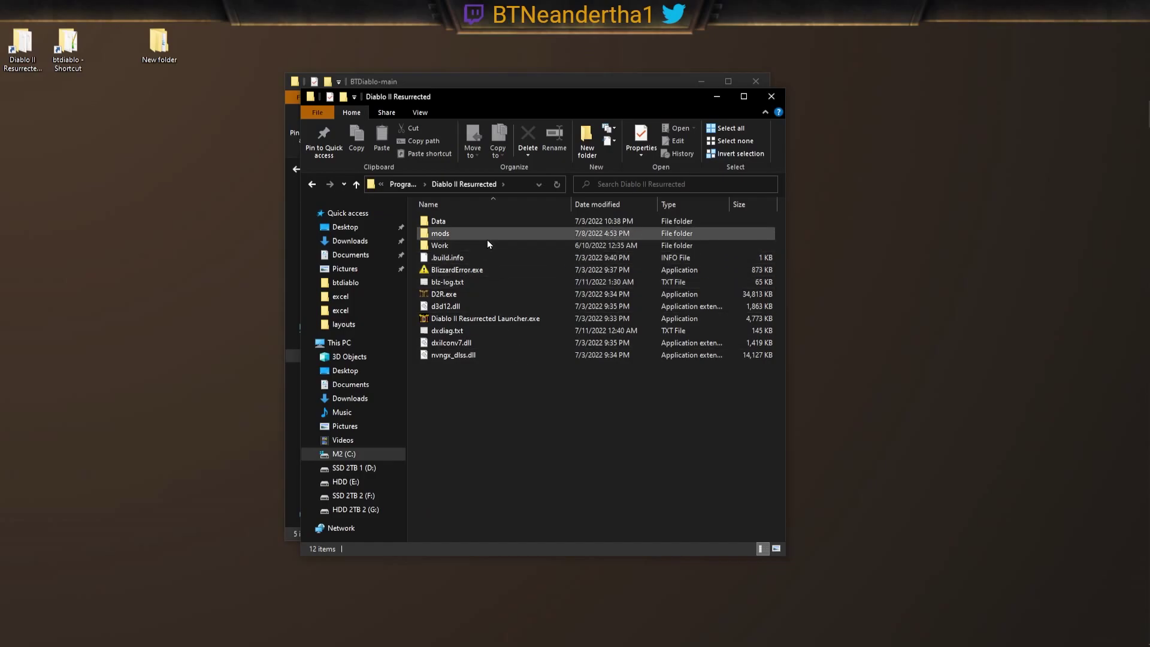
{"action": "right_click", "coordinate": [483, 408]}
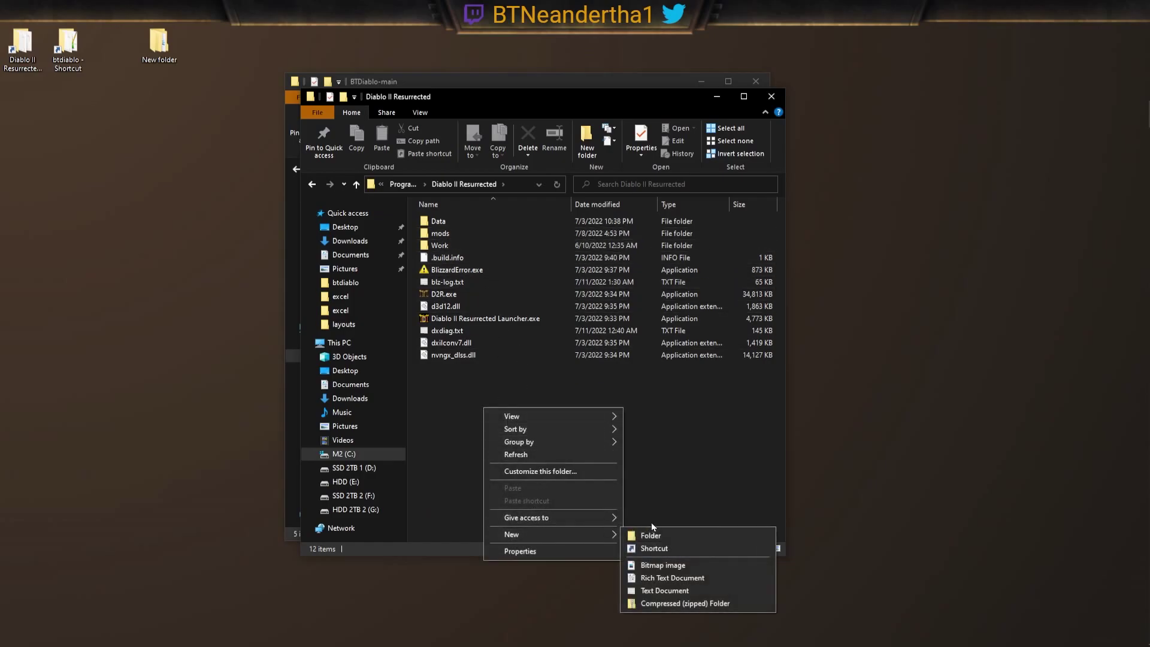
{"action": "left_click", "coordinate": [439, 425]}
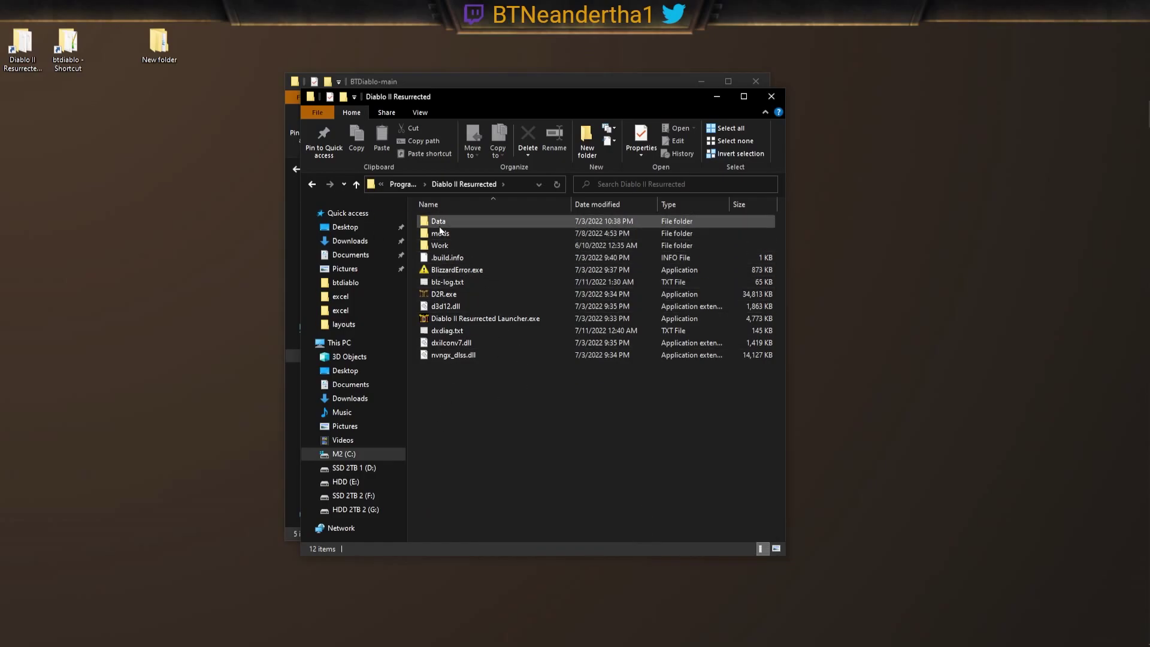
In the mods folder, create a New folder and then delete it again
{"action": "double_click", "coordinate": [469, 232]}
{"action": "right_click", "coordinate": [659, 328]}
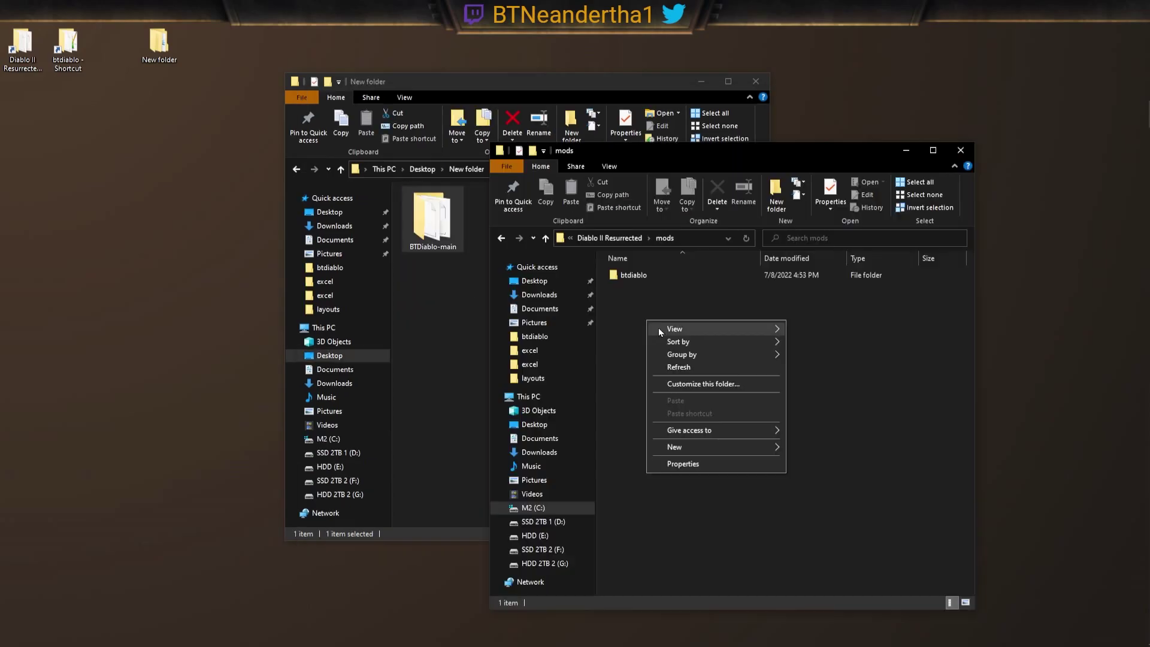
{"action": "mouse_move", "coordinate": [699, 450]}
{"action": "left_click", "coordinate": [802, 449]}
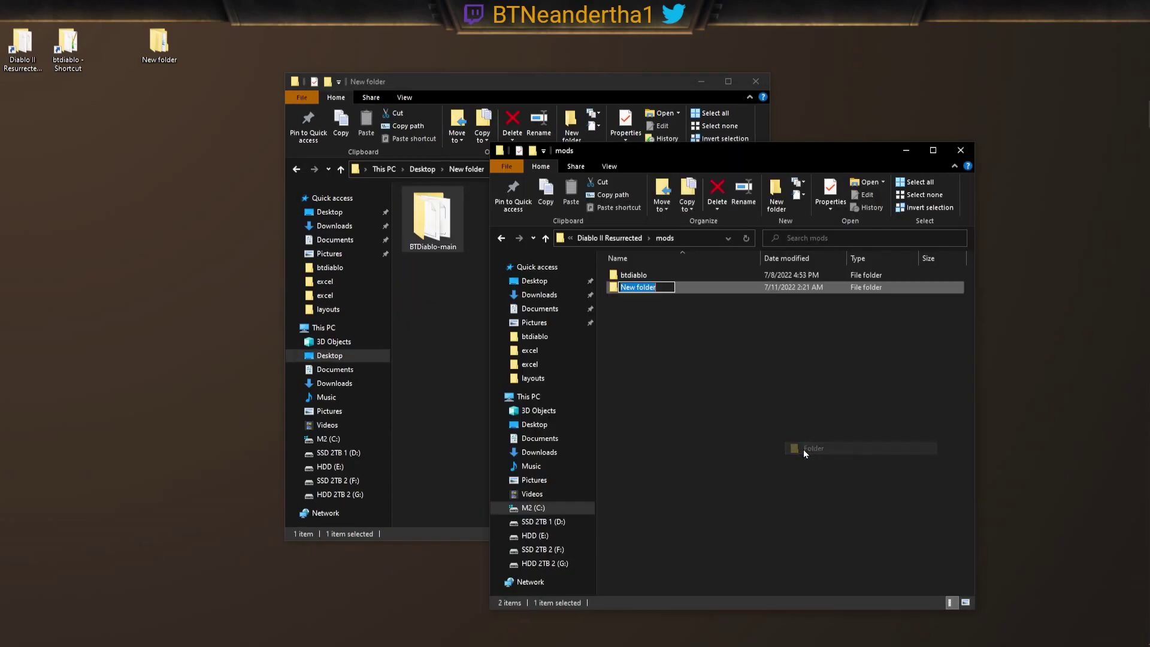
{"action": "key", "text": "Return"}
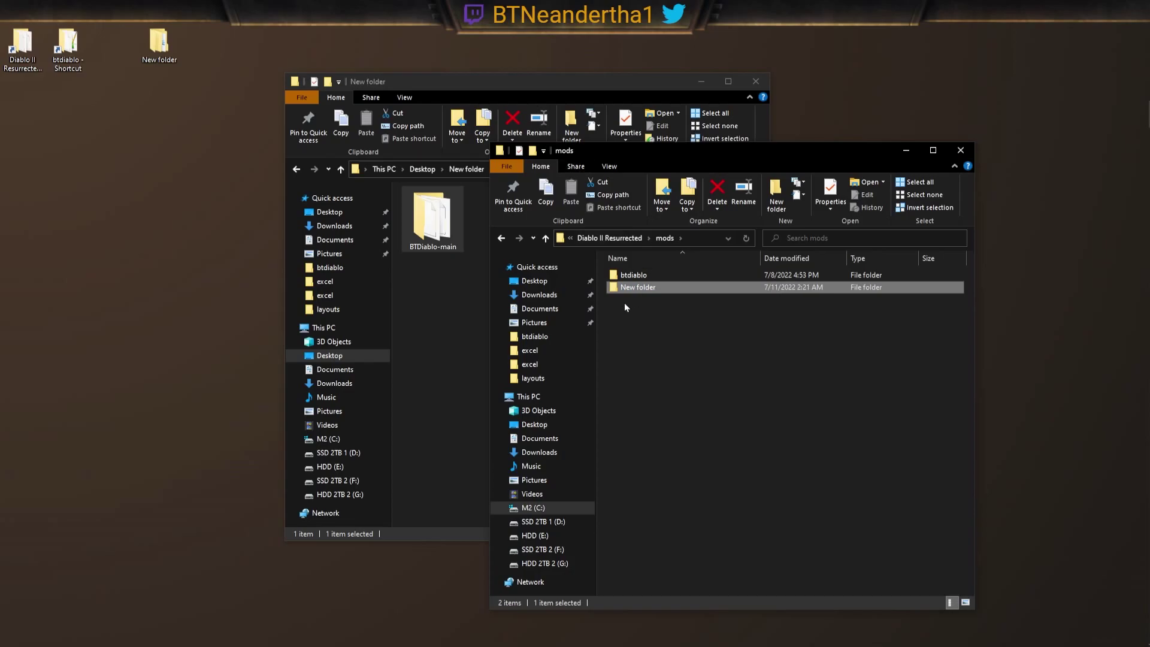
{"action": "left_click", "coordinate": [628, 291]}
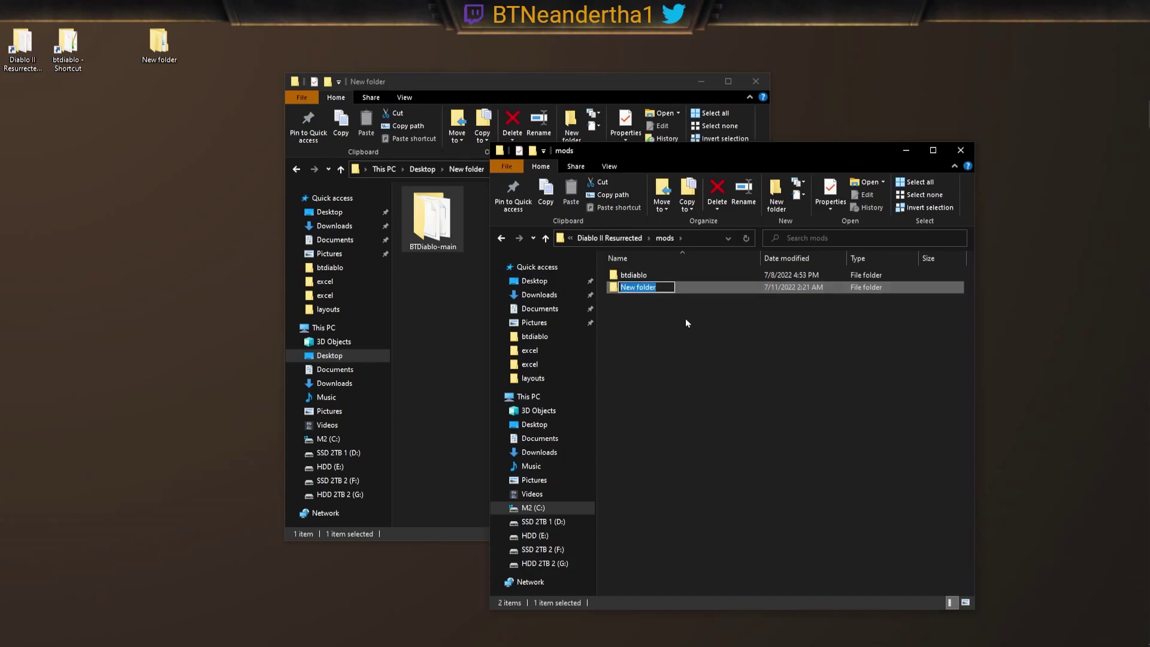
{"action": "key", "text": "Escape"}
{"action": "key", "text": "Delete"}
Open mods\btdiablo and BTDiablo-main and tile the two windows side by side
{"action": "double_click", "coordinate": [673, 275]}
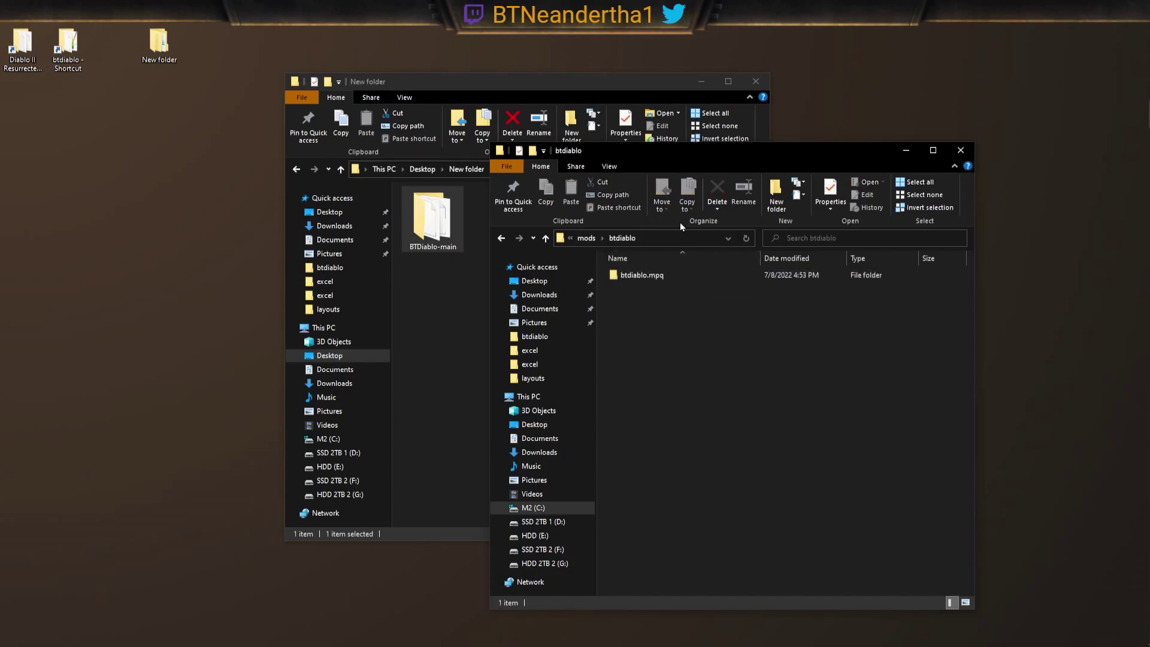
{"action": "left_click_drag", "start_coordinate": [693, 155], "coordinate": [509, 293]}
{"action": "double_click", "coordinate": [460, 237]}
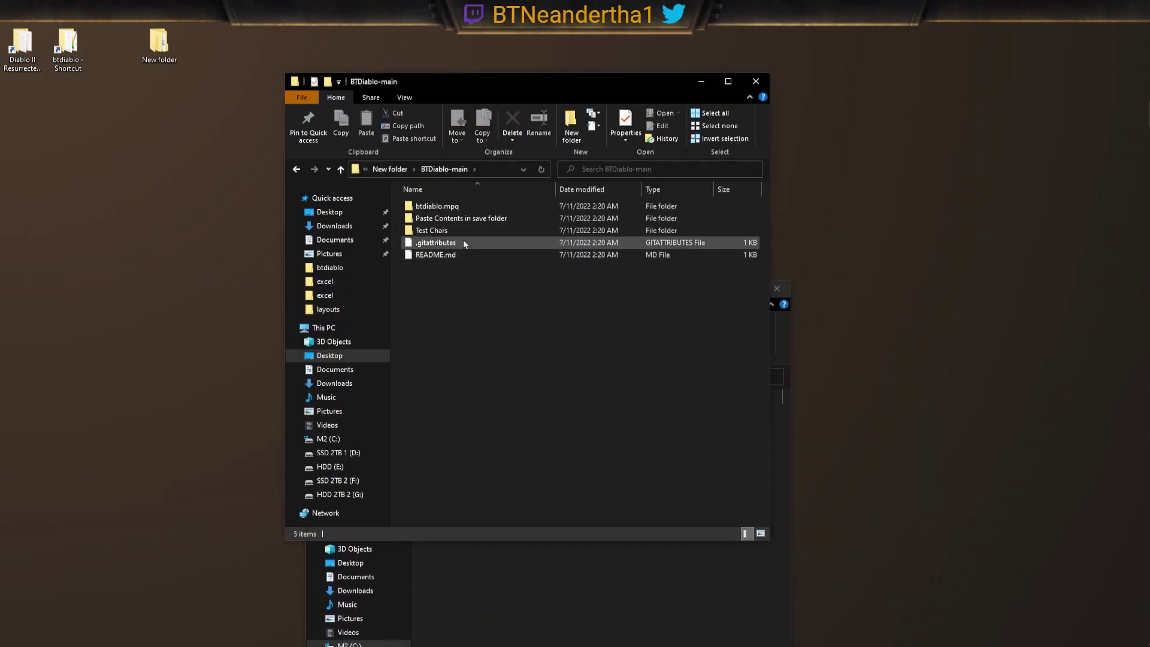
{"action": "left_click", "coordinate": [459, 206]}
{"action": "left_click_drag", "start_coordinate": [508, 85], "coordinate": [274, 116]}
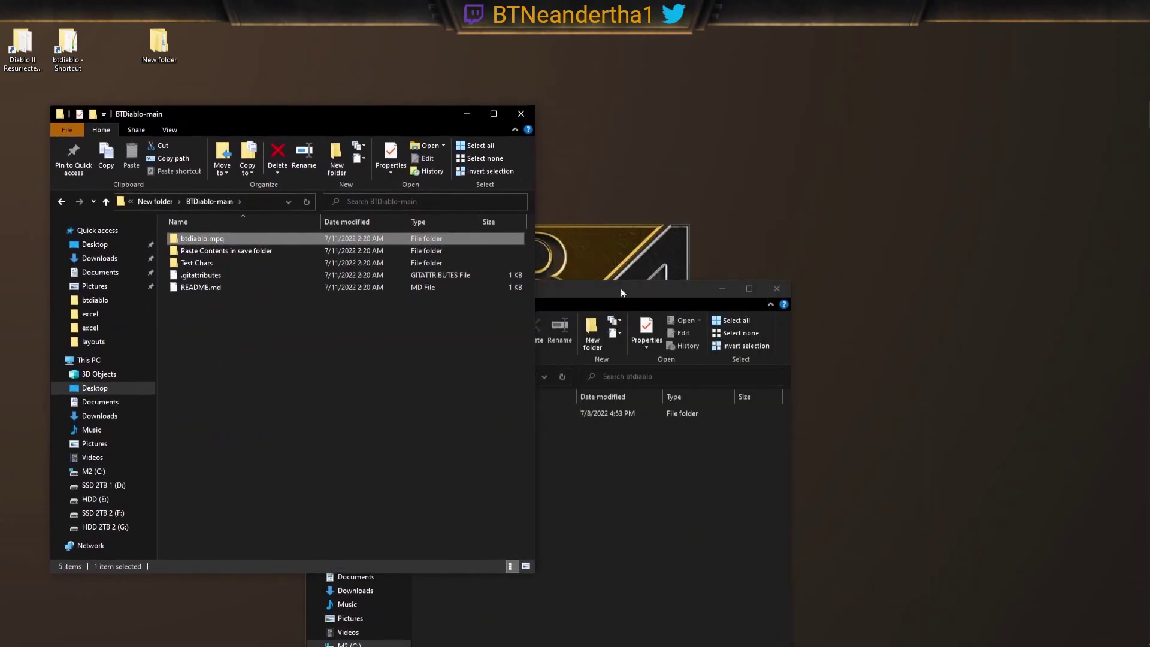
{"action": "left_click_drag", "start_coordinate": [620, 292], "coordinate": [881, 124]}
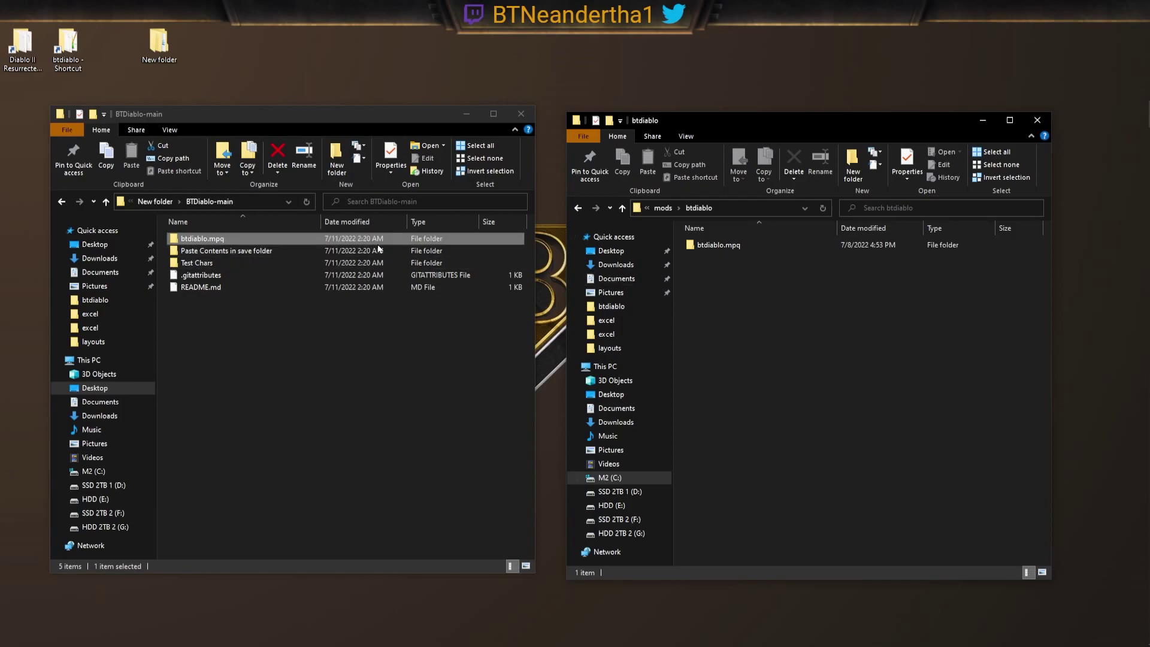
{"action": "left_click_drag", "start_coordinate": [752, 292], "coordinate": [819, 246]}
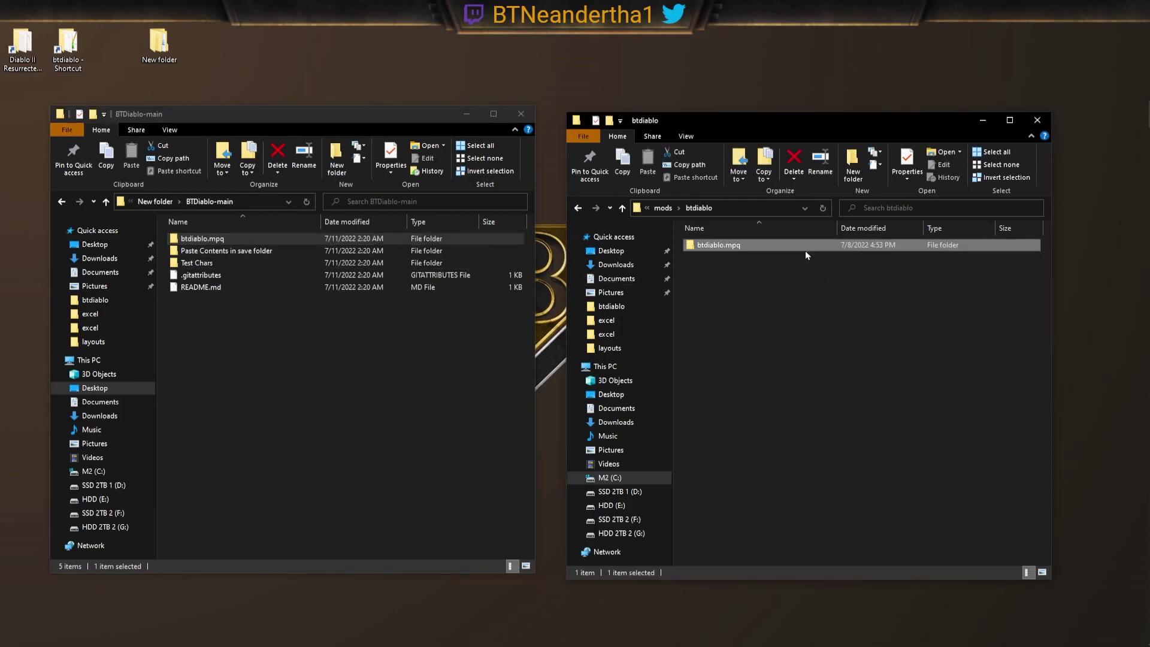
{"action": "left_click", "coordinate": [764, 271]}
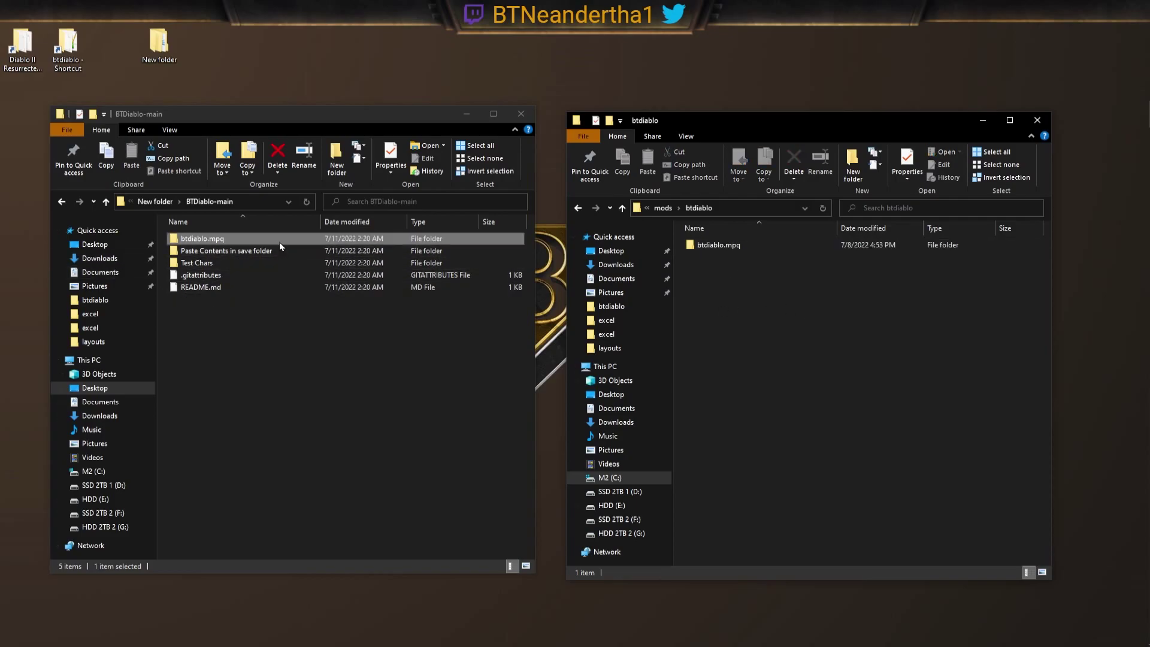
{"action": "mouse_move", "coordinate": [279, 241]}
{"action": "left_mouse_down"}
{"action": "mouse_move", "coordinate": [862, 281]}
{"action": "mouse_move", "coordinate": [277, 238]}
{"action": "left_mouse_up"}
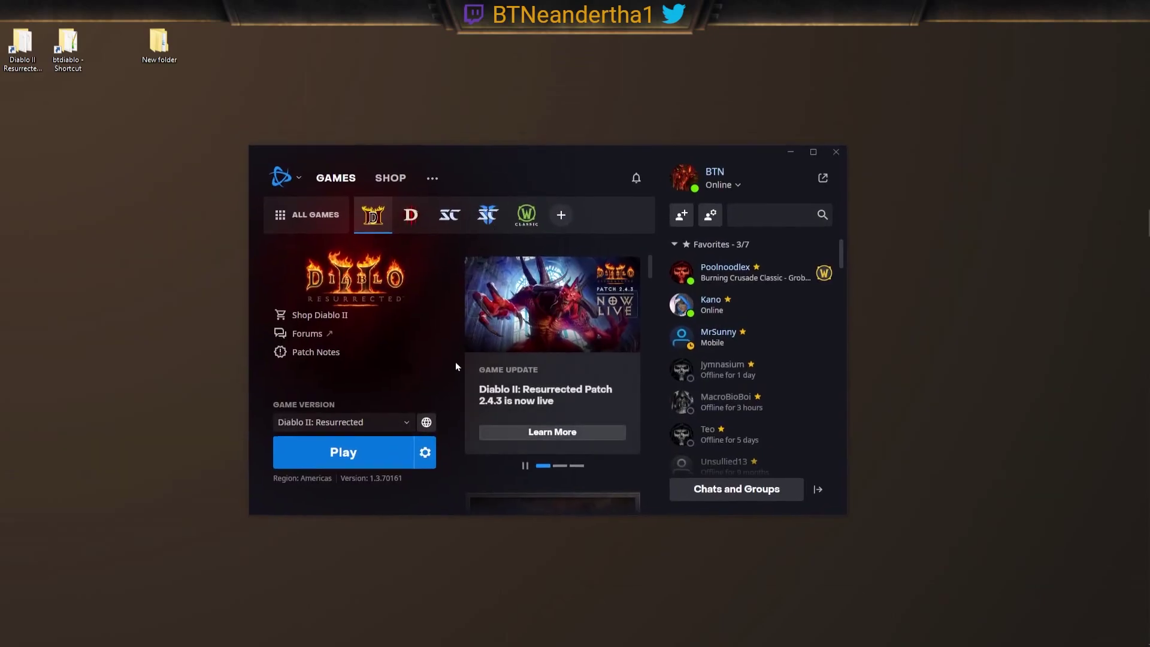
{"action": "left_click", "coordinate": [424, 458]}
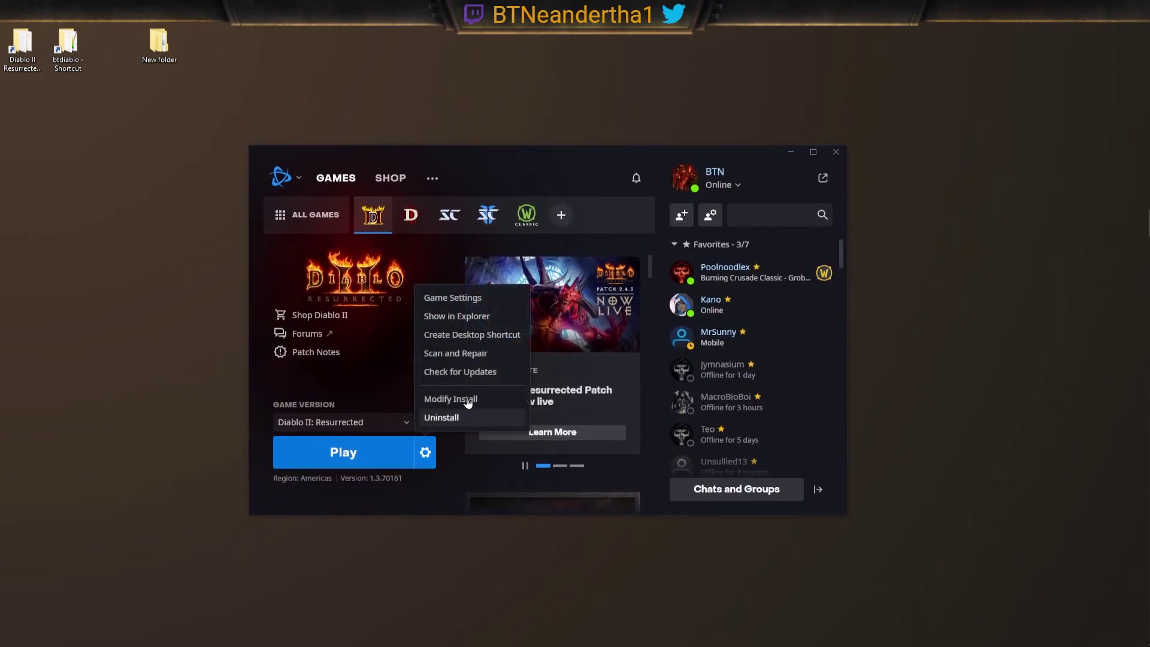
{"action": "left_click", "coordinate": [435, 296]}
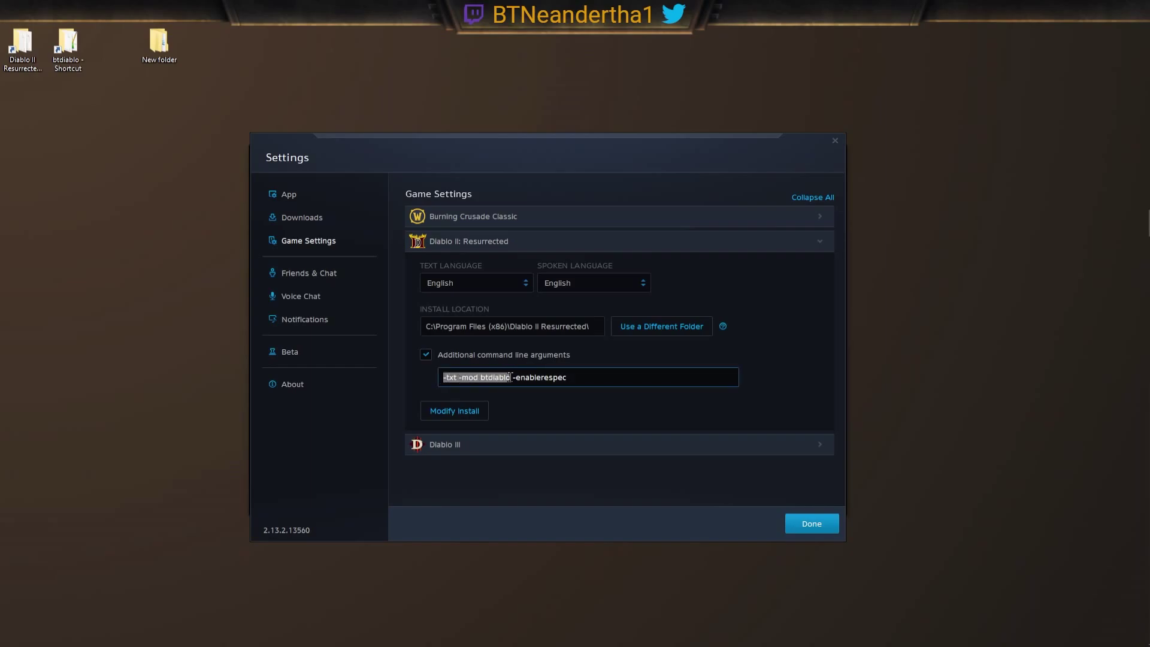
{"action": "left_click_drag", "start_coordinate": [567, 377], "coordinate": [513, 377]}
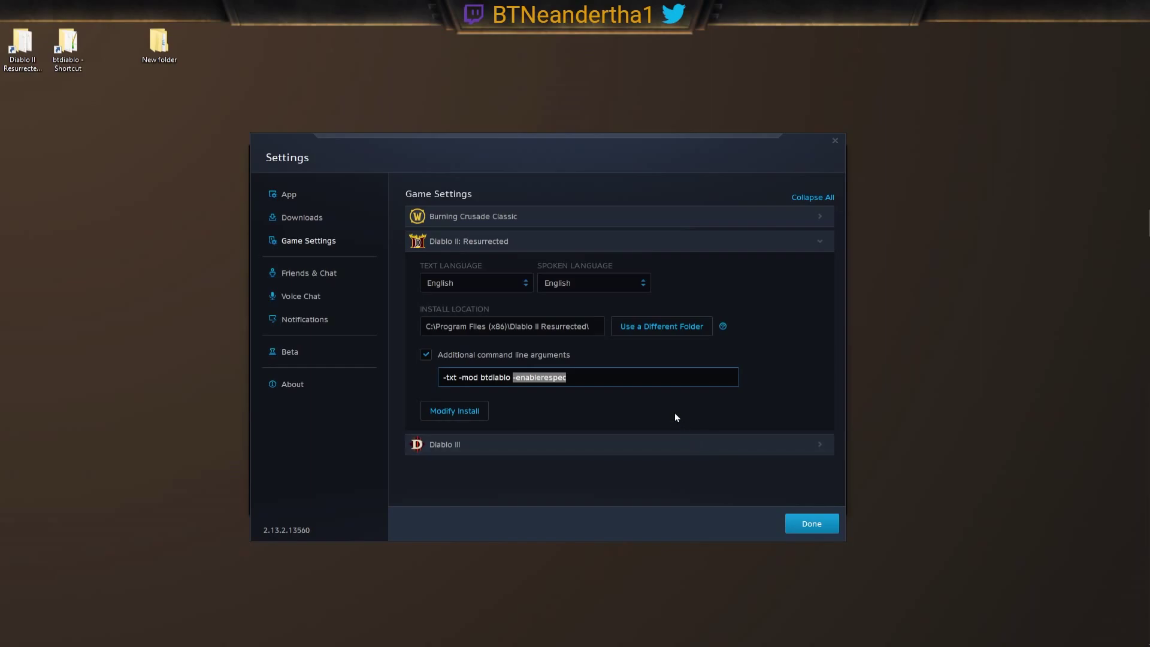
{"action": "left_click", "coordinate": [811, 523]}
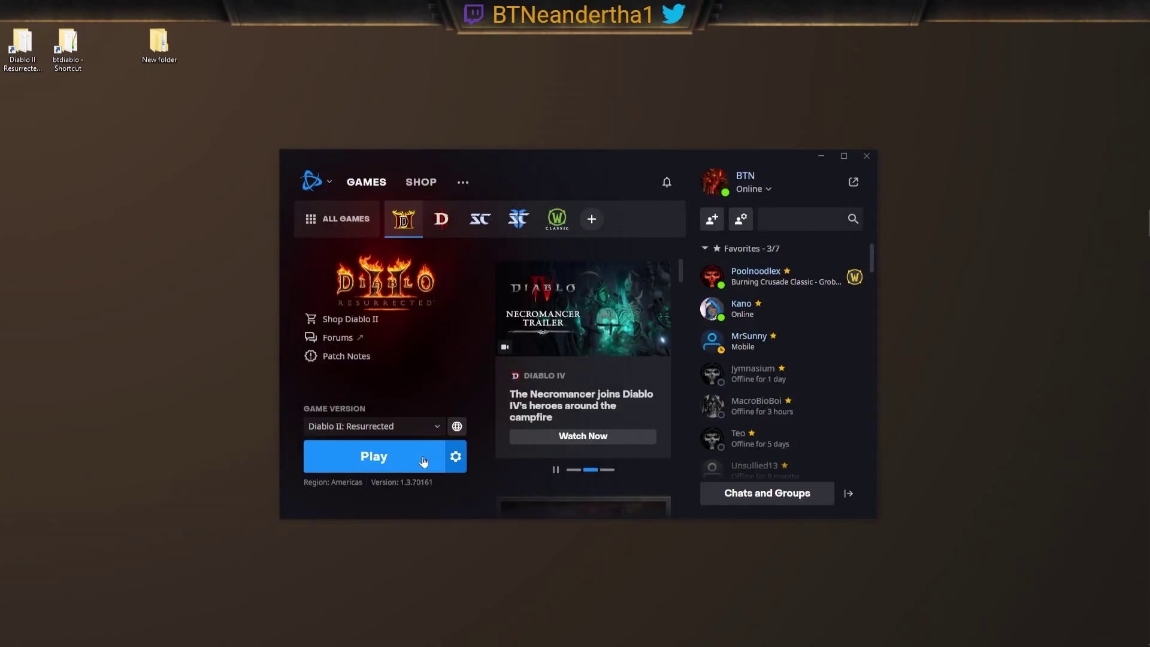
Launch the game offline and create a Sorceress named Subscribe_LUL
{"action": "left_click", "coordinate": [423, 460]}
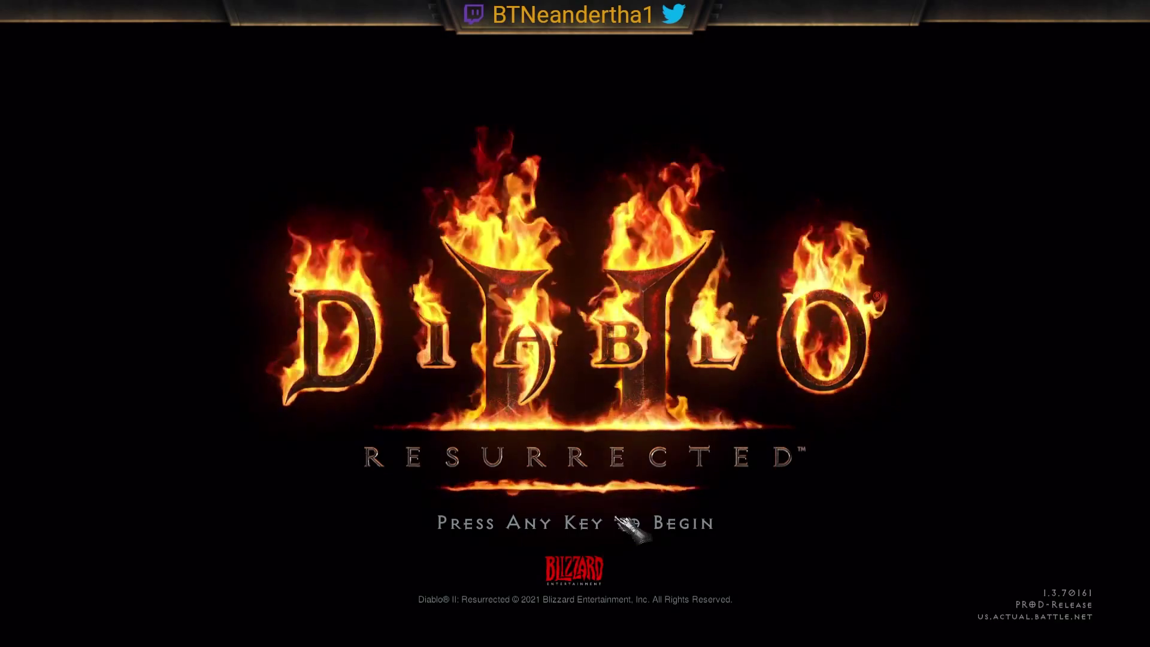
{"action": "left_click", "coordinate": [628, 521]}
{"action": "key", "text": "Escape"}
{"action": "left_click", "coordinate": [480, 366]}
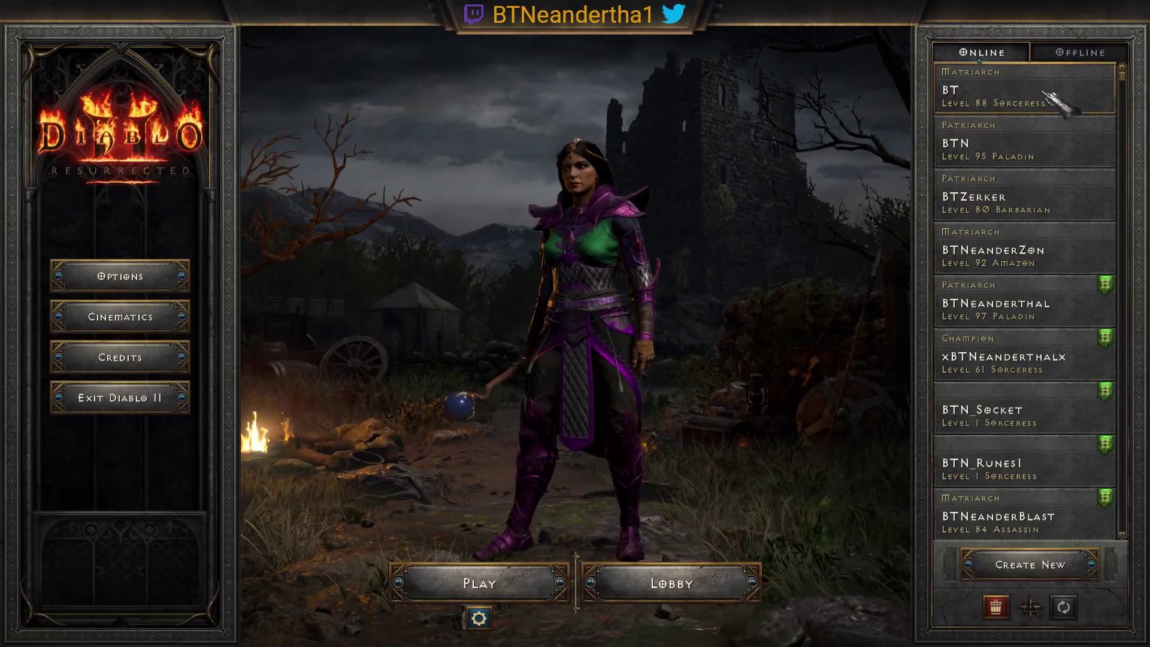
{"action": "double_click", "coordinate": [1060, 103]}
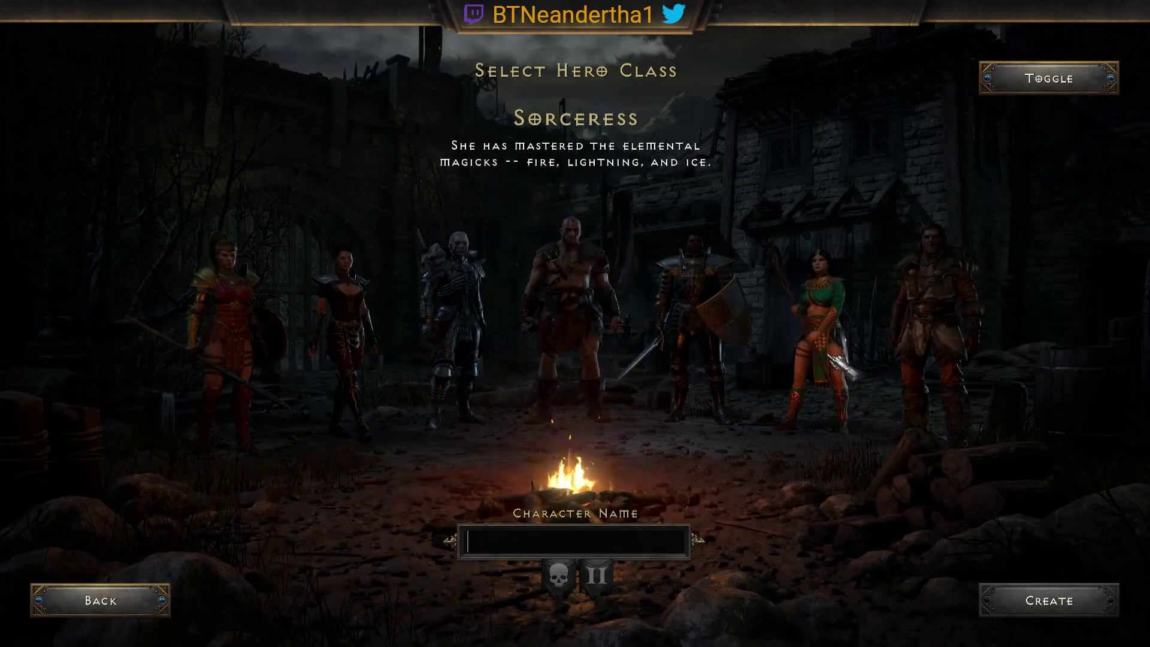
{"action": "left_click", "coordinate": [830, 356]}
{"action": "type", "text": "S"}
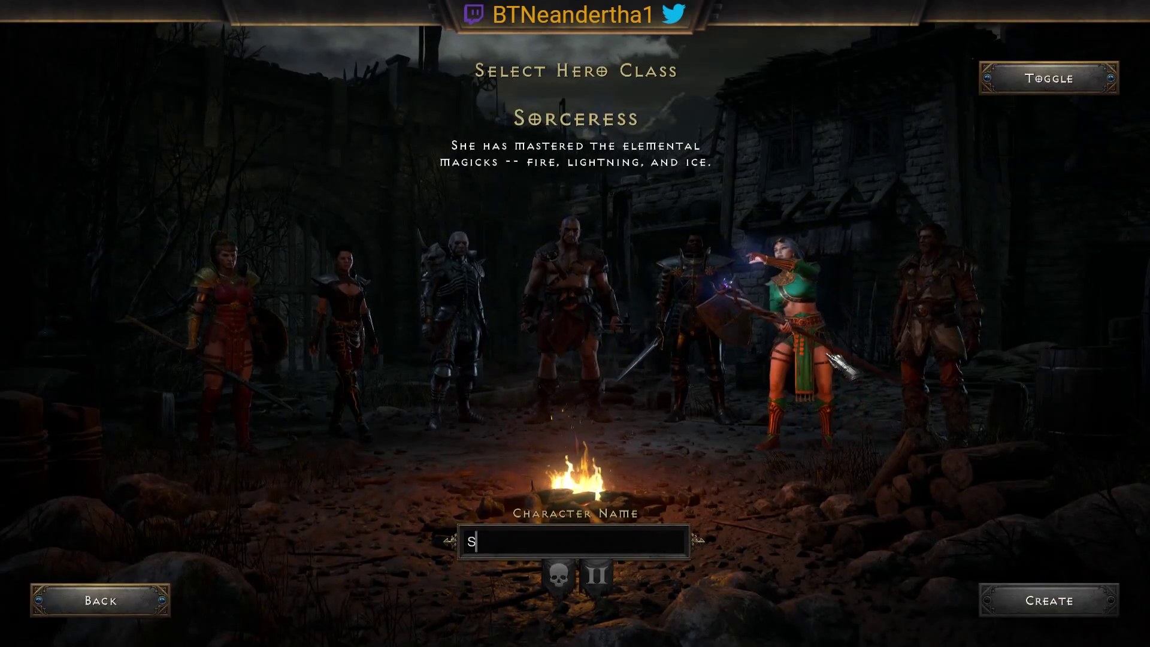
{"action": "type", "text": "ubscribe_LUL"}
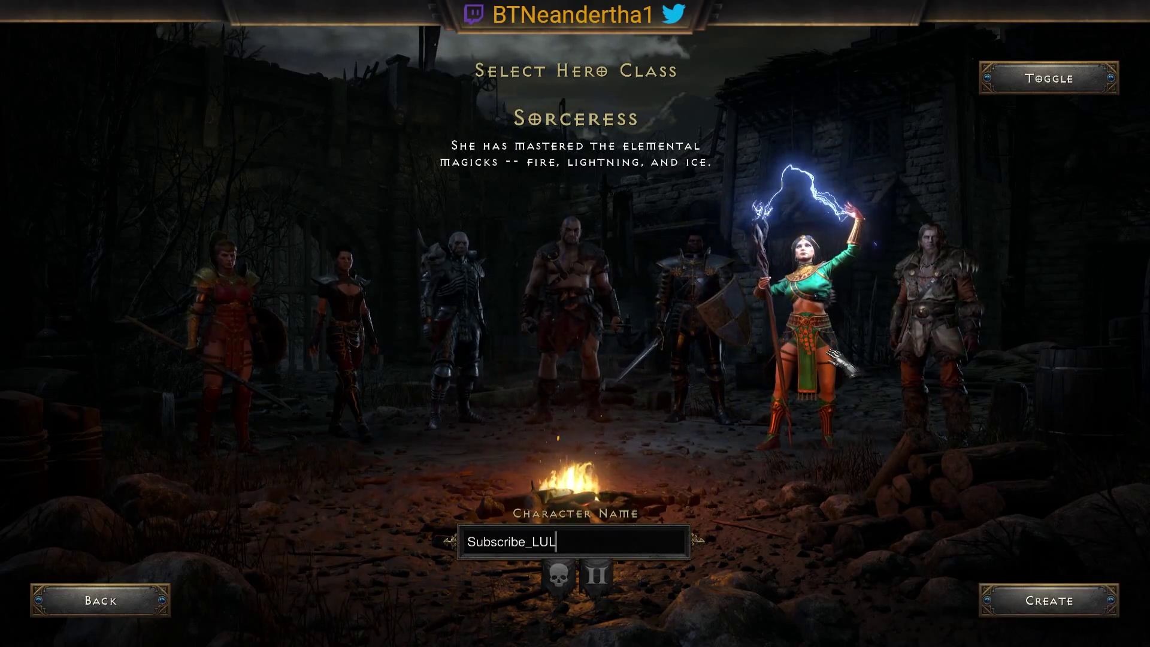
{"action": "key", "text": "Return"}
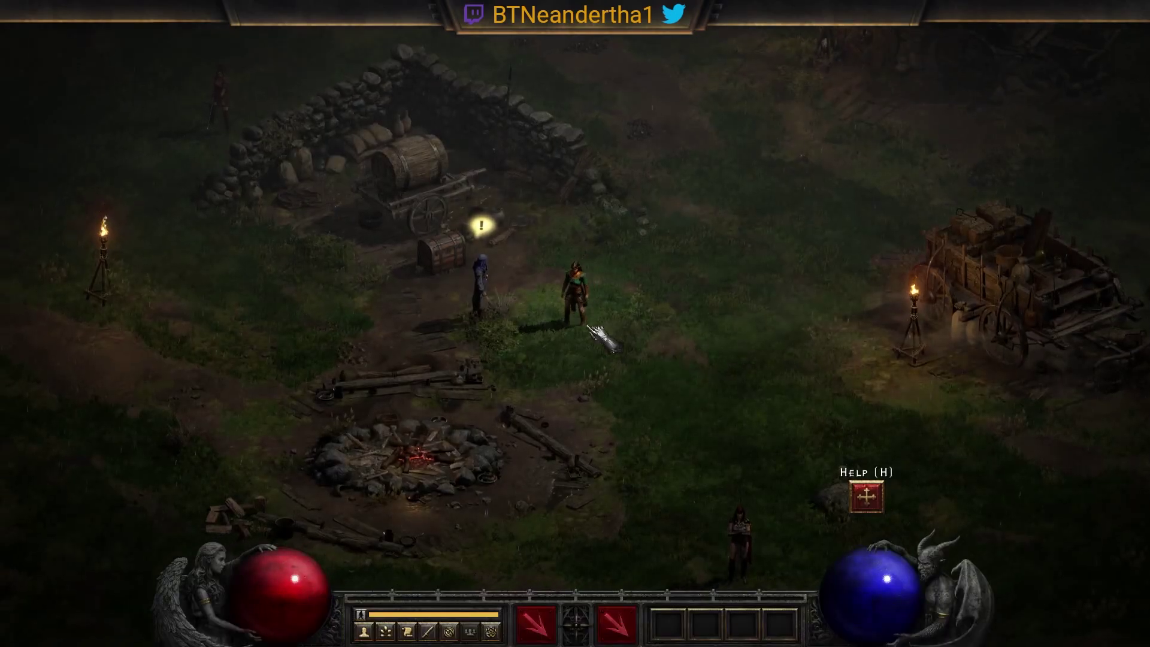
Check the help overlay and inventory in camp, then save, exit and quit the game
{"action": "key", "text": "h"}
{"action": "key", "text": "h"}
{"action": "key", "text": "i"}
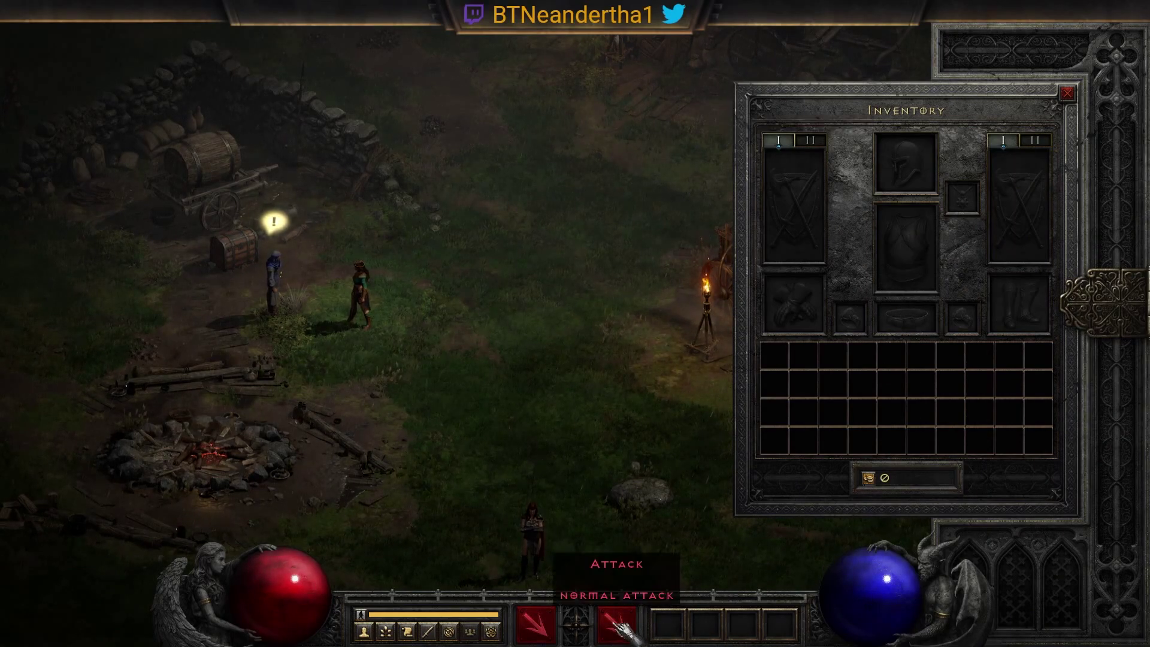
{"action": "left_click", "coordinate": [736, 584]}
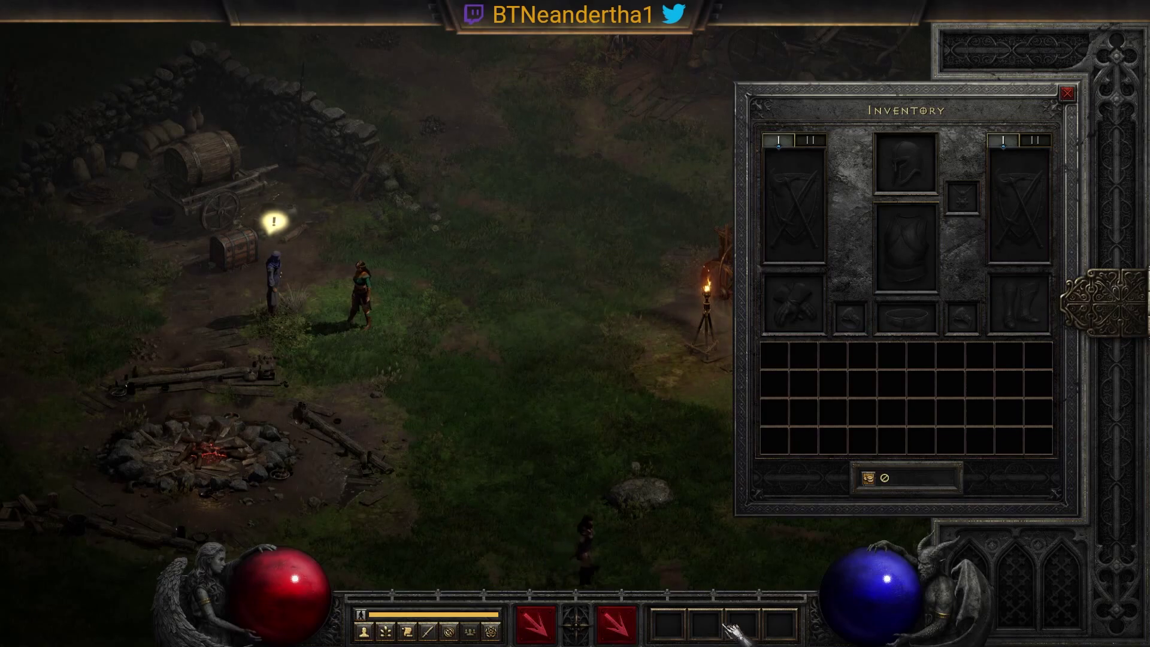
{"action": "key", "text": "Escape"}
{"action": "left_click", "coordinate": [603, 301]}
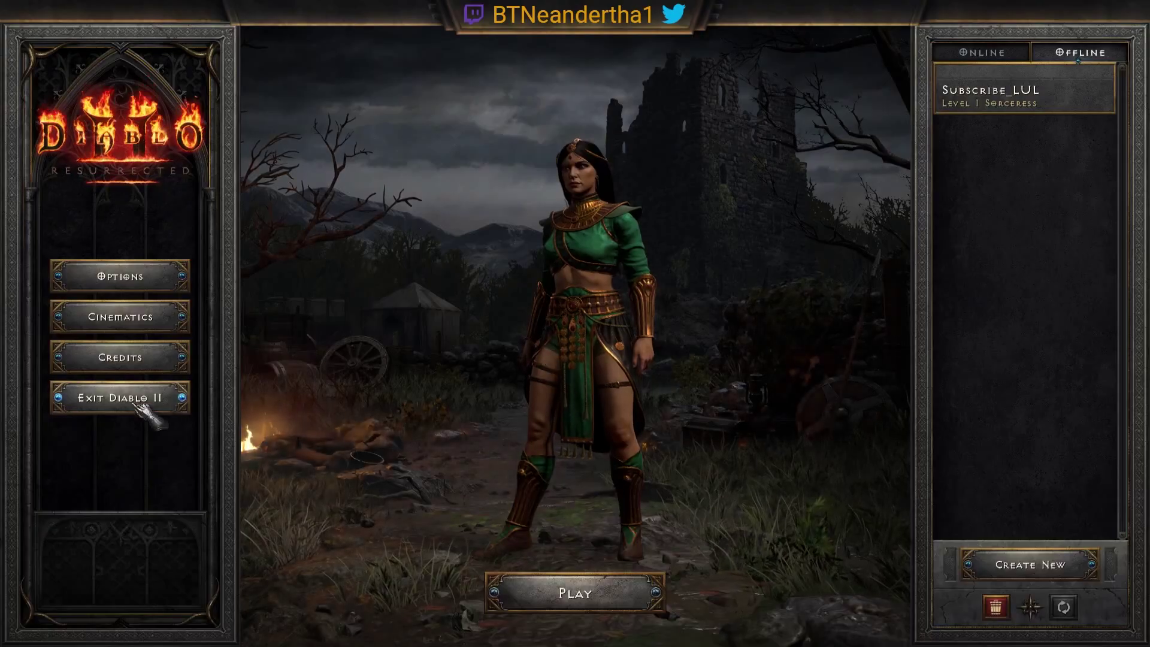
{"action": "left_click", "coordinate": [120, 397]}
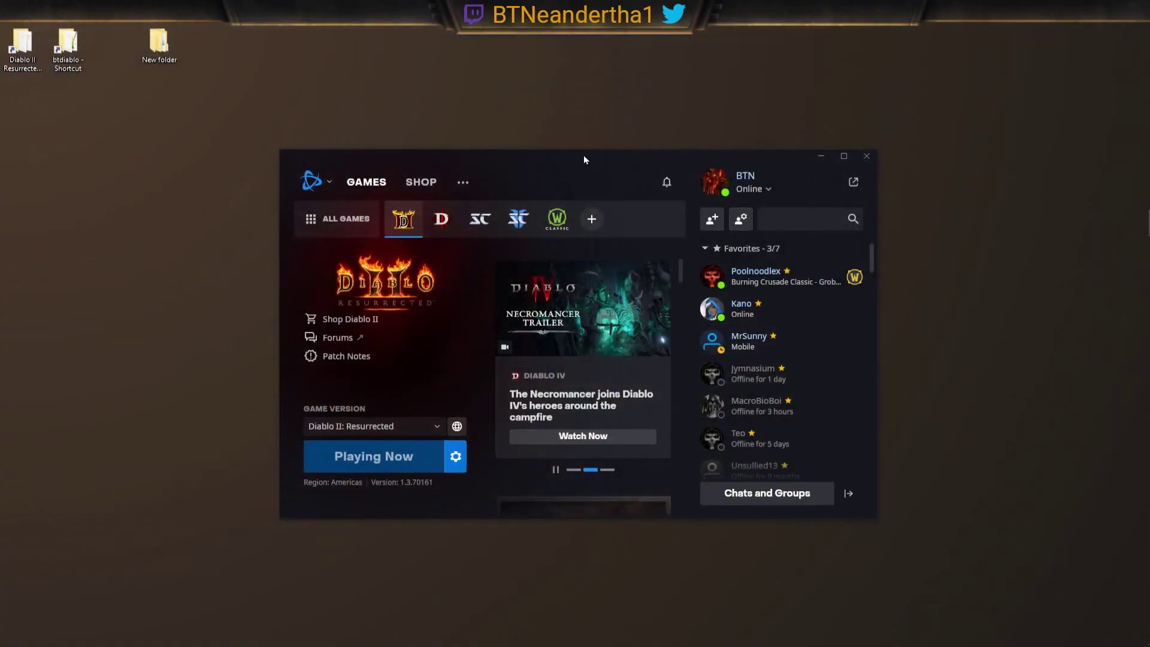
Open the desktop's New folder on the left and the btdiablo folder on the right
{"action": "double_click", "coordinate": [150, 55]}
{"action": "left_click_drag", "start_coordinate": [542, 116], "coordinate": [277, 142]}
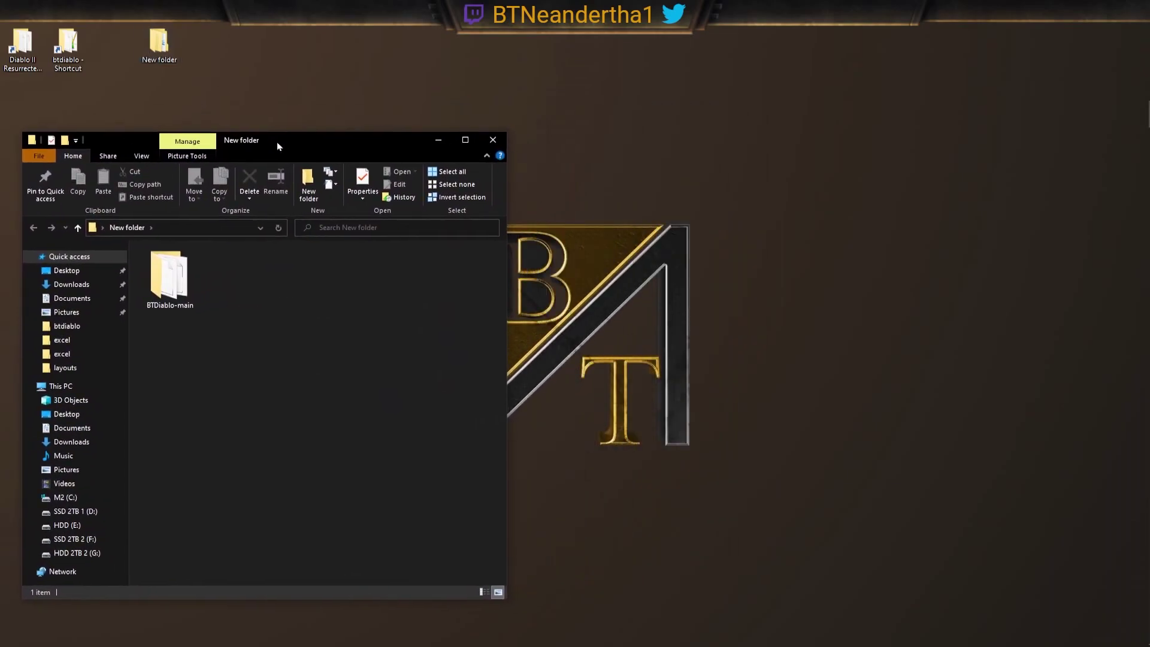
{"action": "double_click", "coordinate": [67, 46]}
{"action": "left_click_drag", "start_coordinate": [336, 159], "coordinate": [840, 151]}
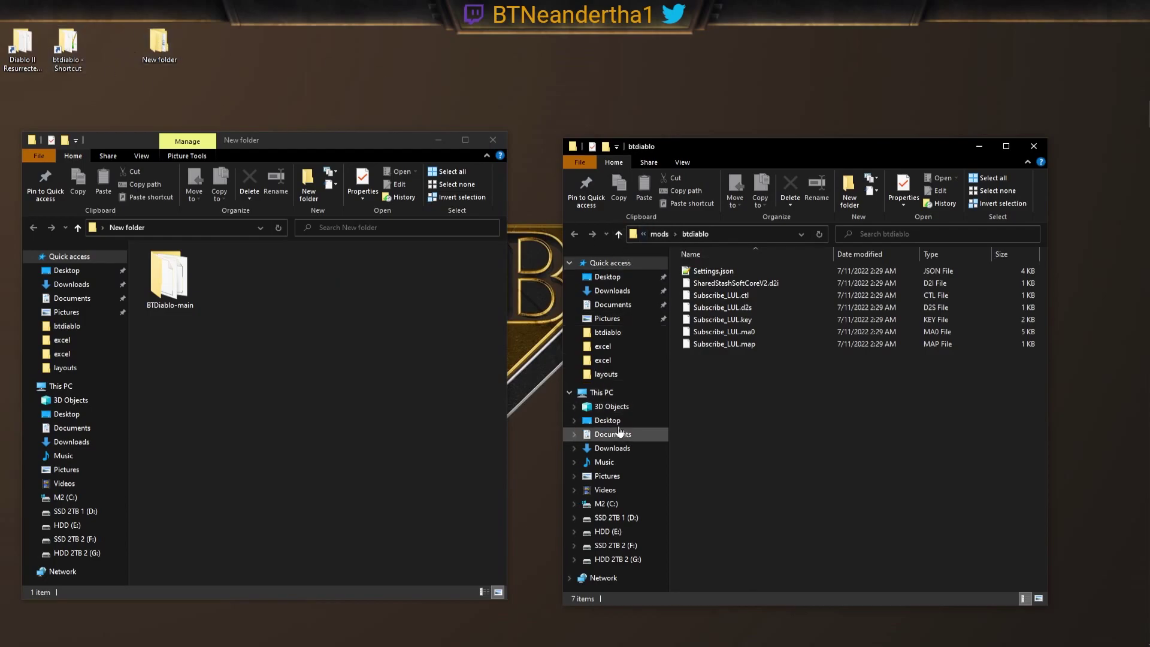
In the right window, go to the user's Saved Games\Diablo II Resurrected folder
{"action": "left_click", "coordinate": [614, 394]}
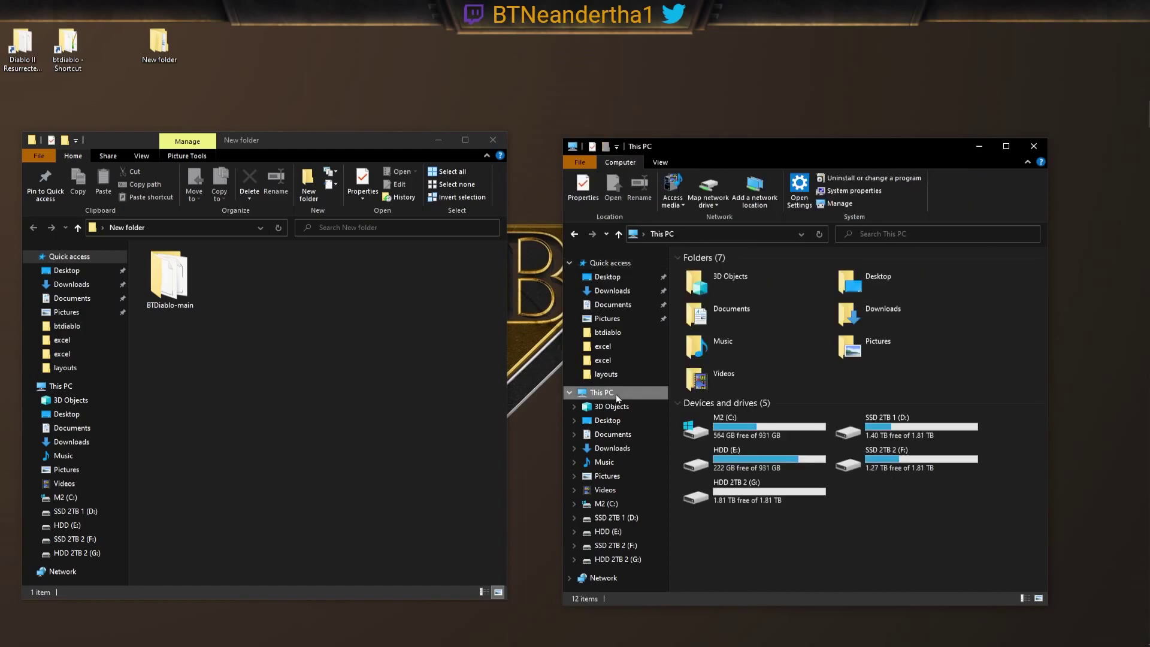
{"action": "left_click", "coordinate": [619, 235]}
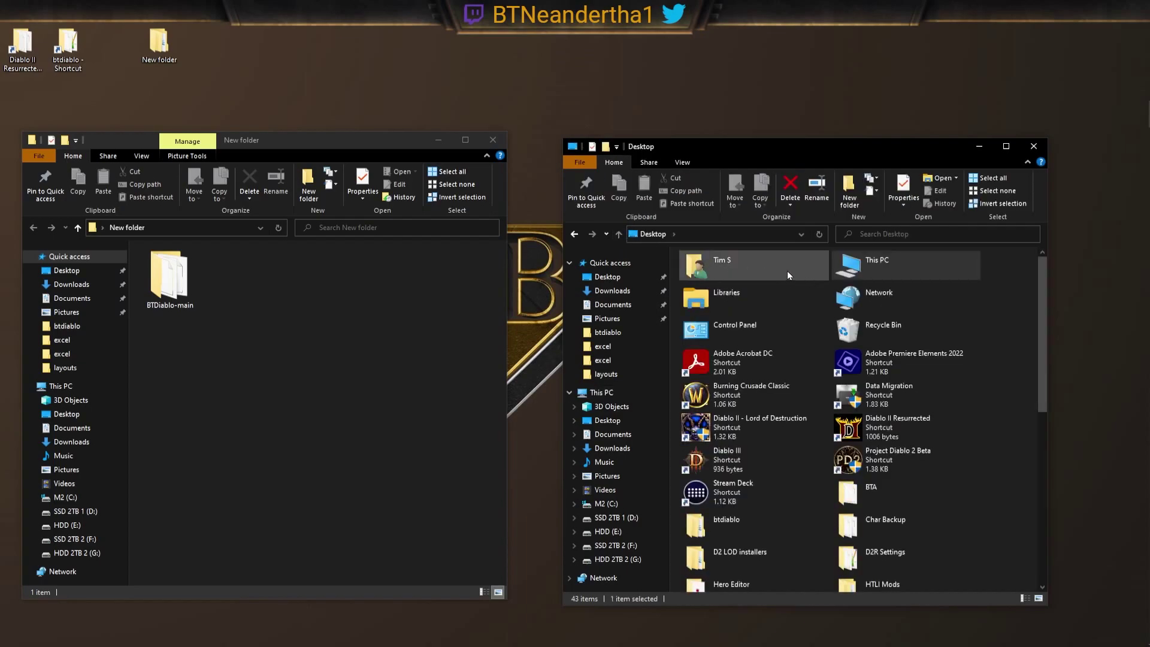
{"action": "double_click", "coordinate": [752, 267]}
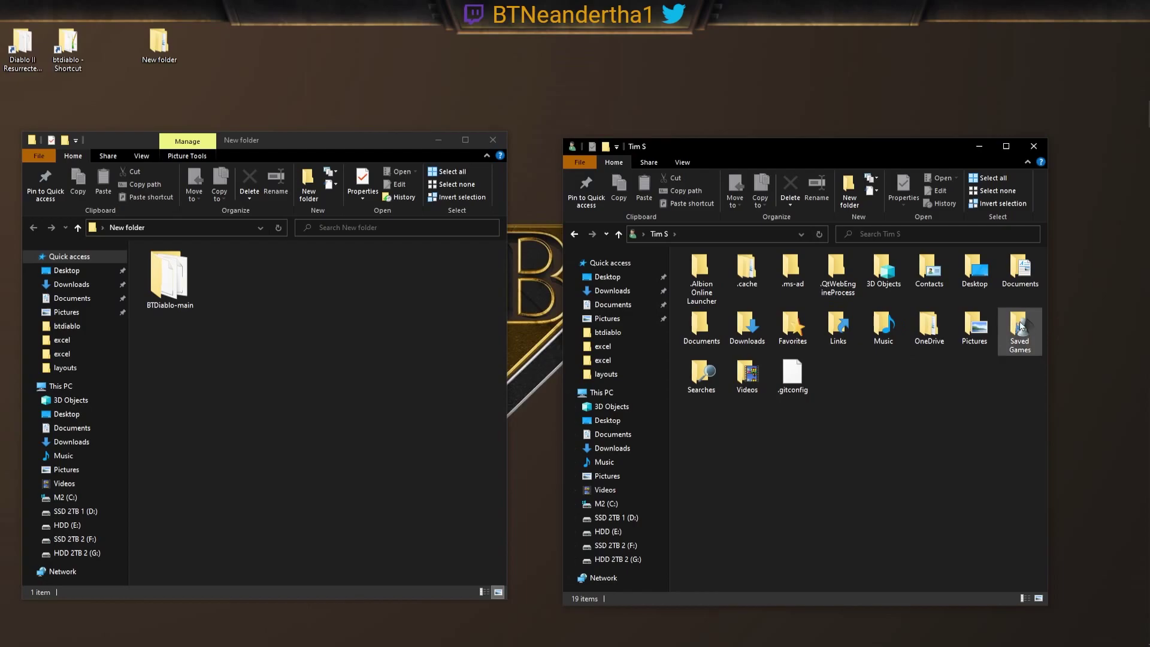
{"action": "double_click", "coordinate": [1020, 327]}
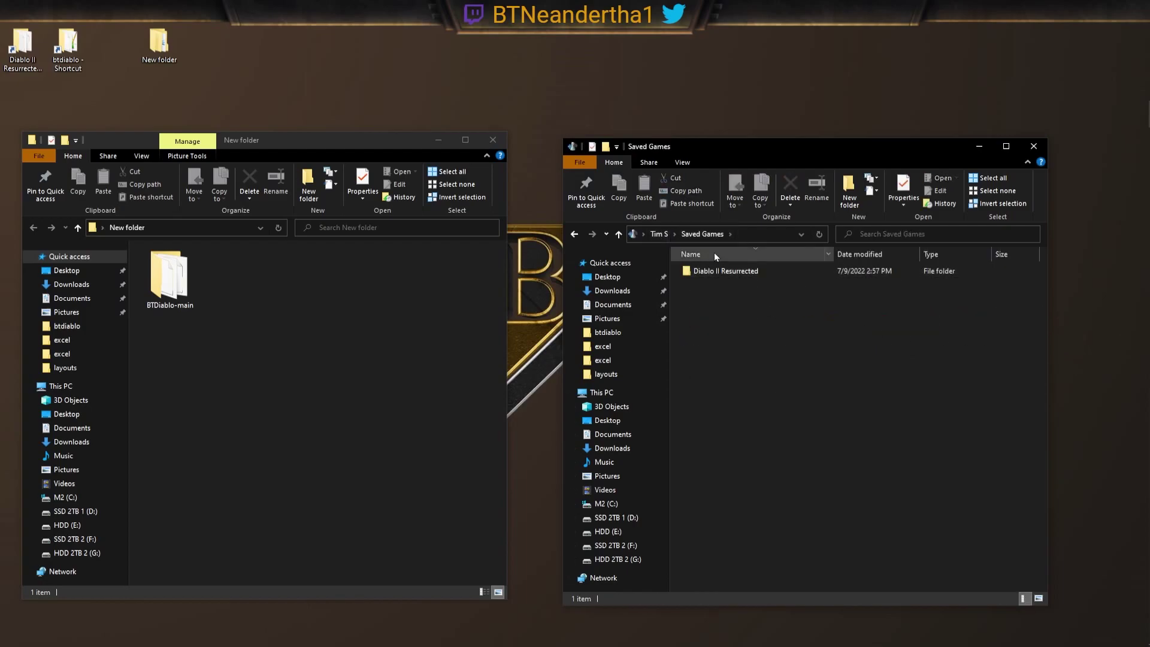
{"action": "double_click", "coordinate": [709, 270]}
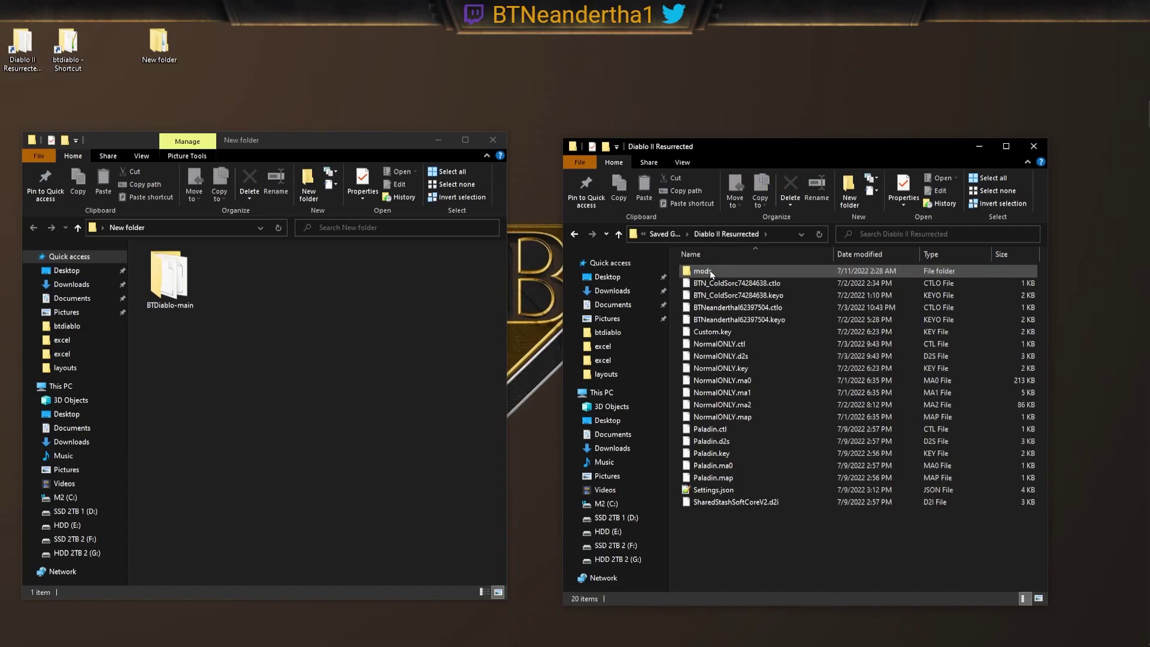
Select Settings.json and Custom.key in the Diablo II Resurrected save folder
{"action": "left_click_drag", "start_coordinate": [716, 519], "coordinate": [724, 282]}
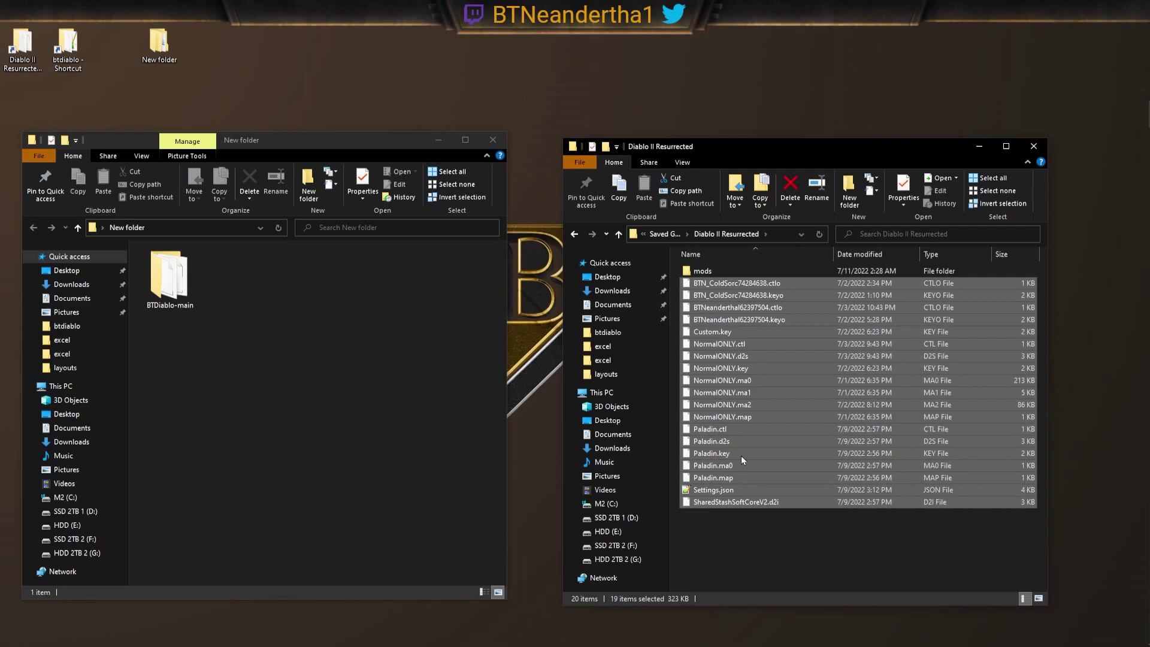
{"action": "left_click", "coordinate": [747, 512]}
{"action": "left_click", "coordinate": [712, 272]}
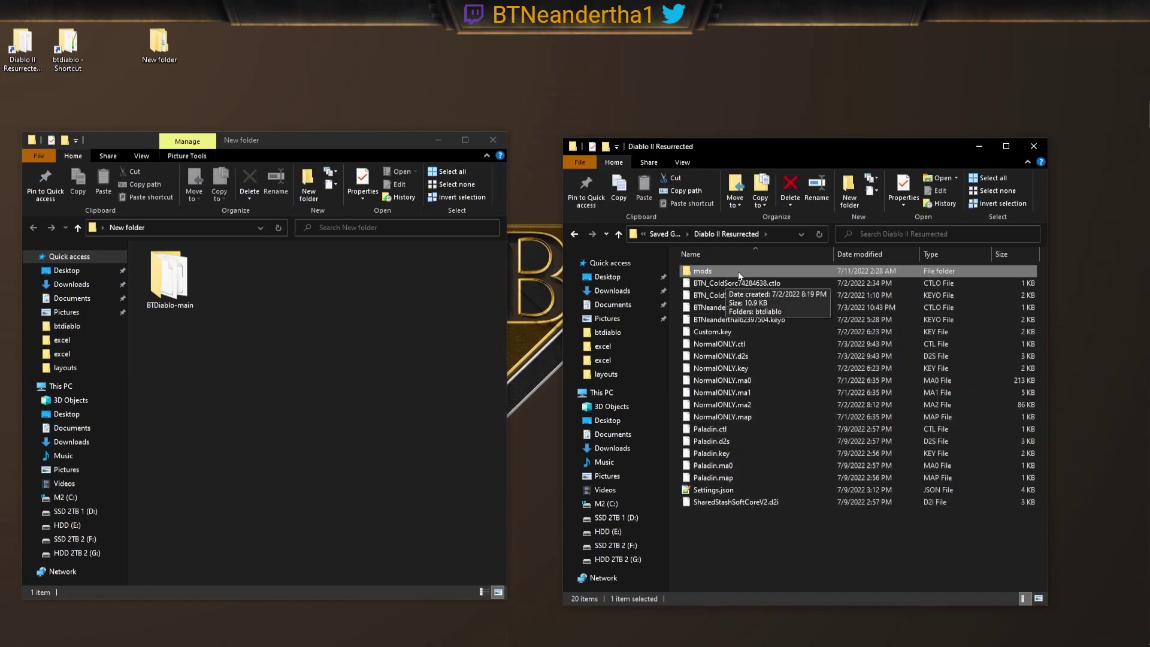
{"action": "left_click", "coordinate": [706, 529]}
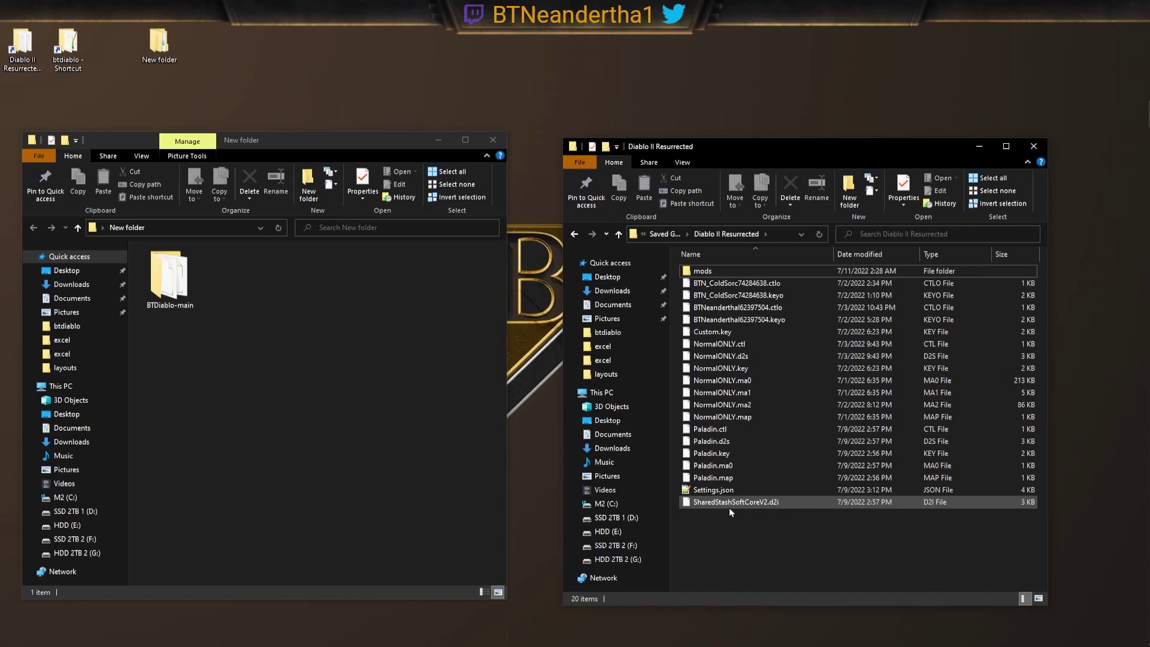
{"action": "left_click", "coordinate": [734, 487]}
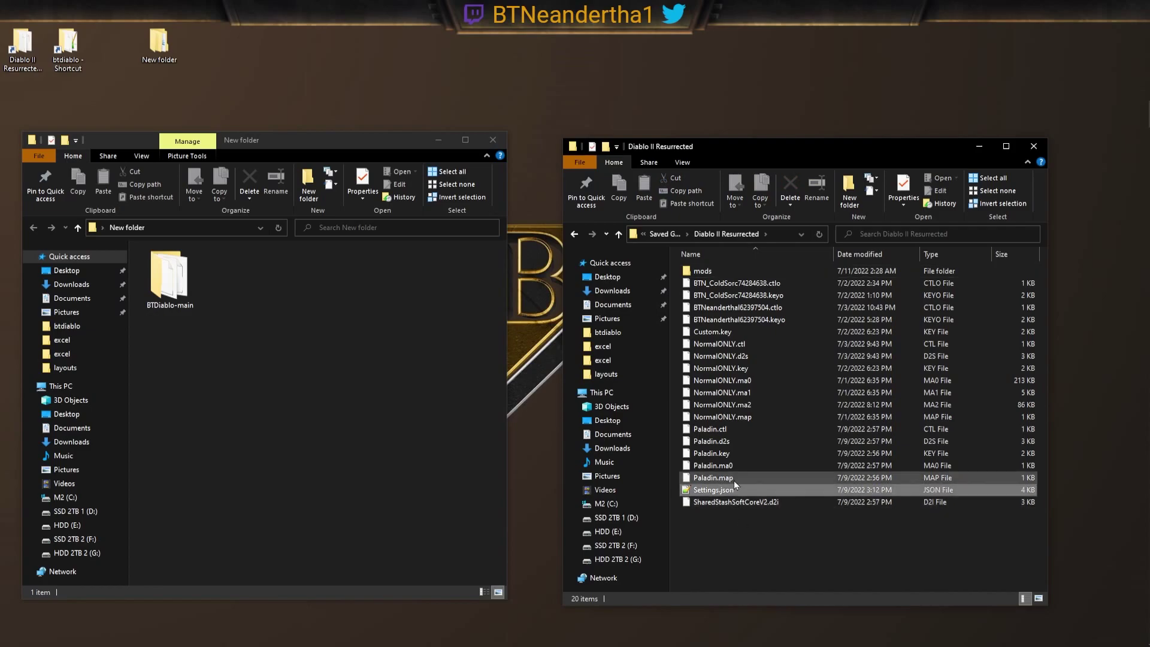
{"action": "left_click", "coordinate": [719, 332], "text": "ctrl"}
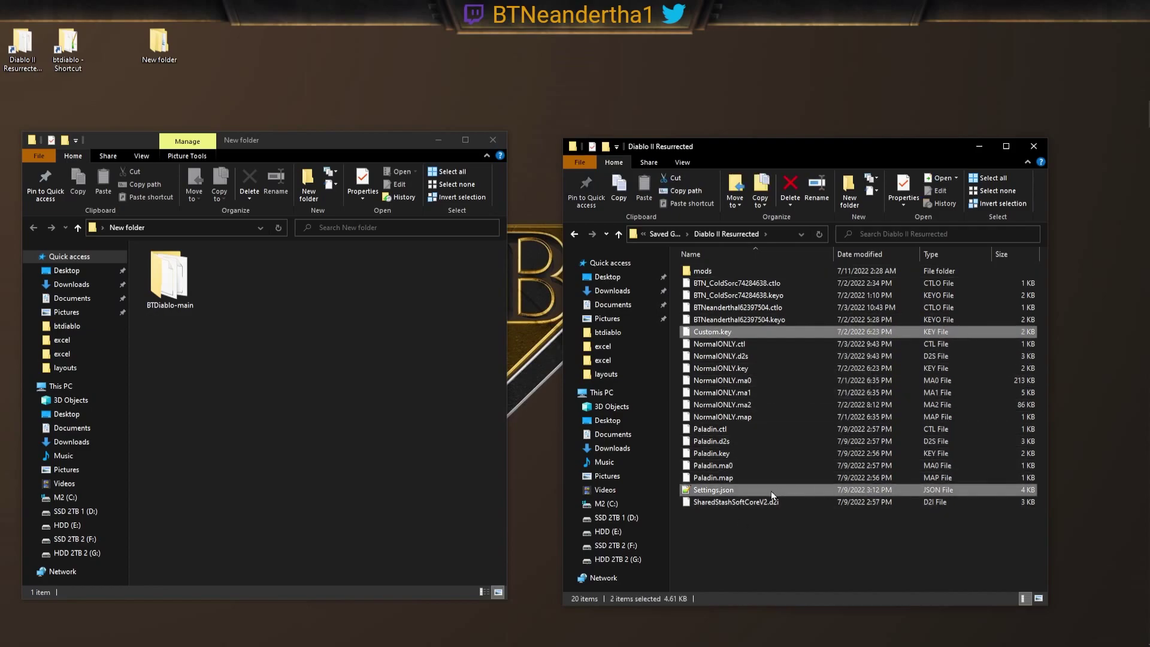
Paste both files into mods\btdiablo, replacing the existing Settings.json
{"action": "double_click", "coordinate": [702, 270]}
{"action": "double_click", "coordinate": [702, 271]}
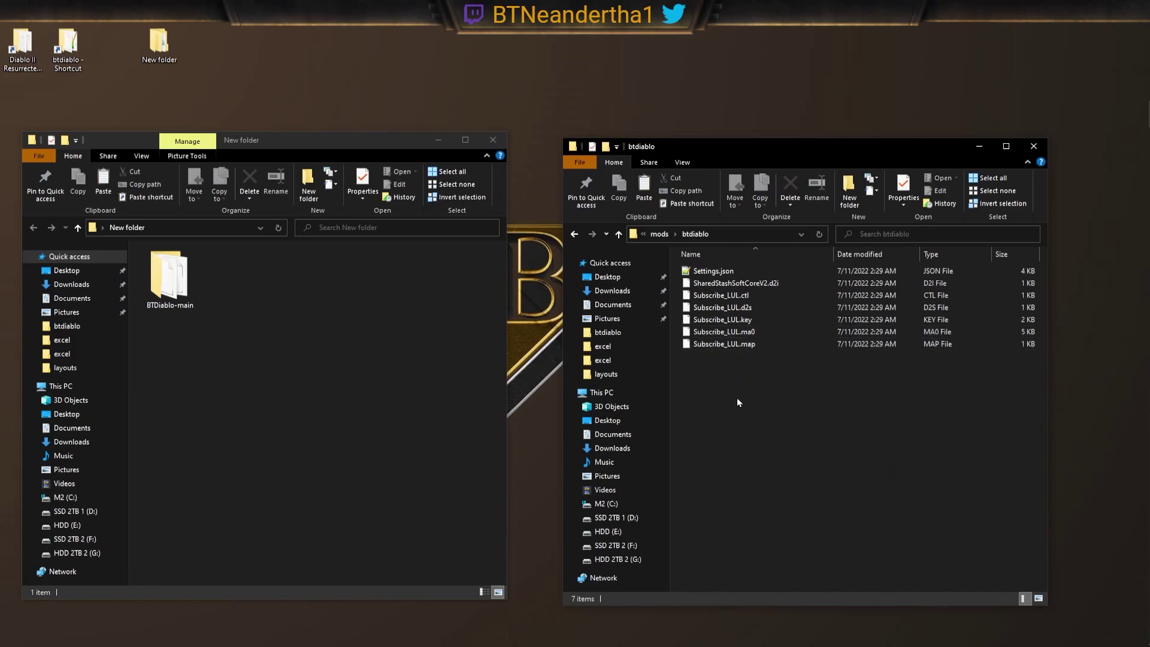
{"action": "key", "text": "ctrl+v"}
{"action": "left_click", "coordinate": [513, 253]}
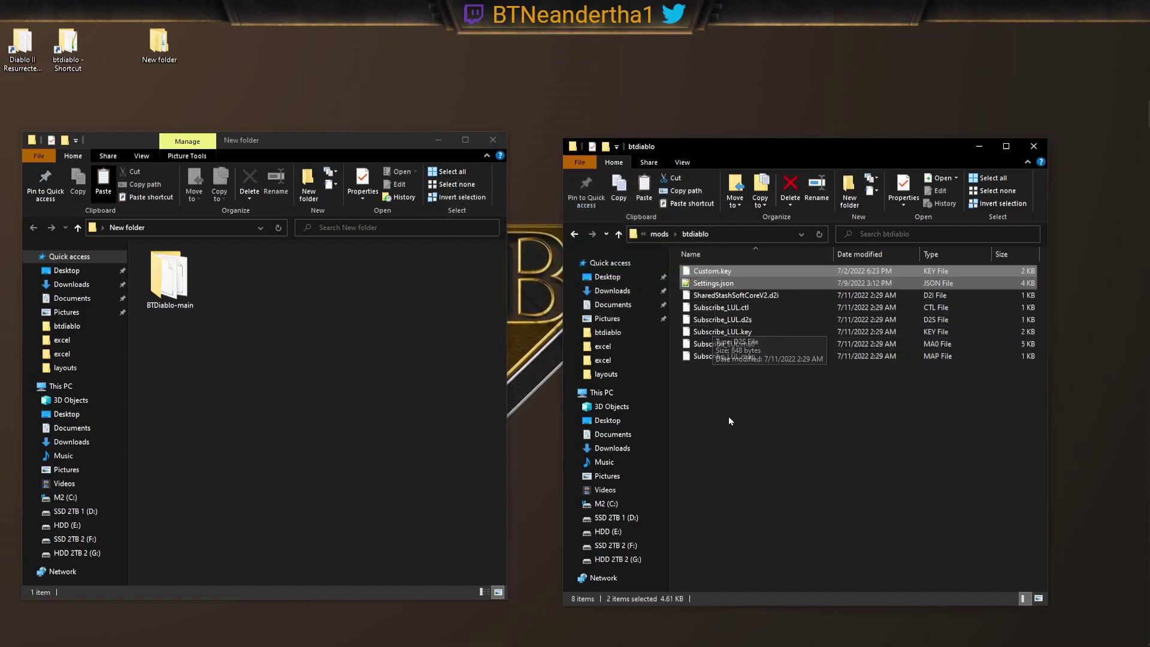
{"action": "left_click_drag", "start_coordinate": [728, 415], "coordinate": [726, 270]}
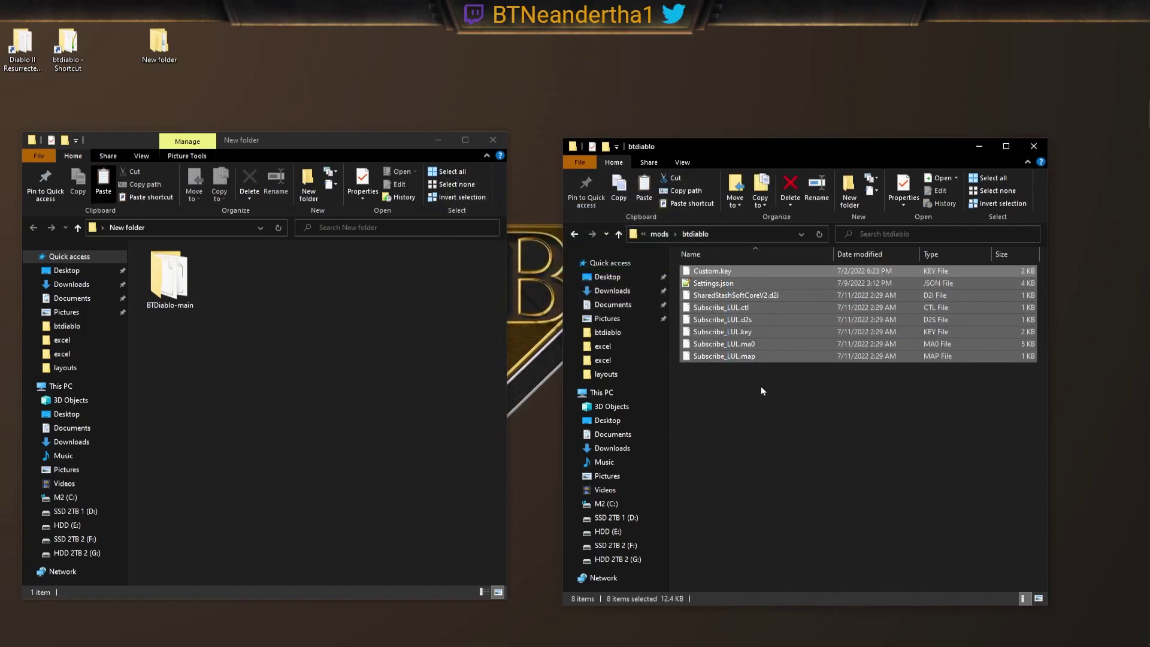
{"action": "left_click_drag", "start_coordinate": [741, 421], "coordinate": [745, 264]}
{"action": "left_click", "coordinate": [752, 420]}
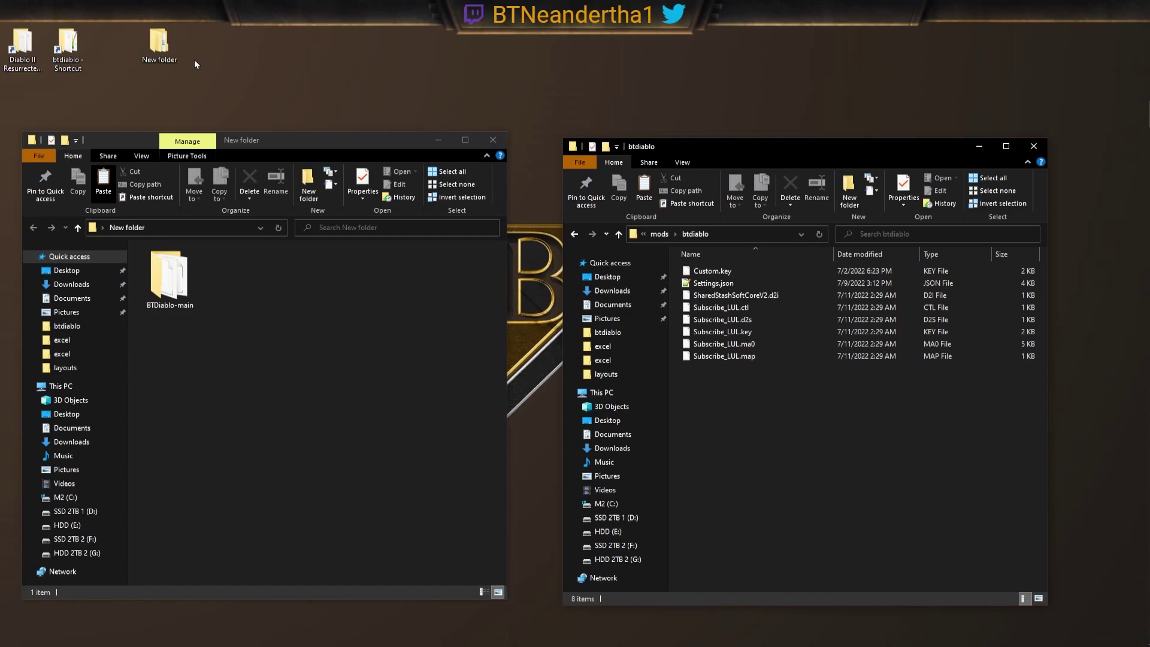
Copy all eight files from BTDiablo-main\Paste Contents in save folder into btdiablo, replacing the shared stash
{"action": "double_click", "coordinate": [169, 287]}
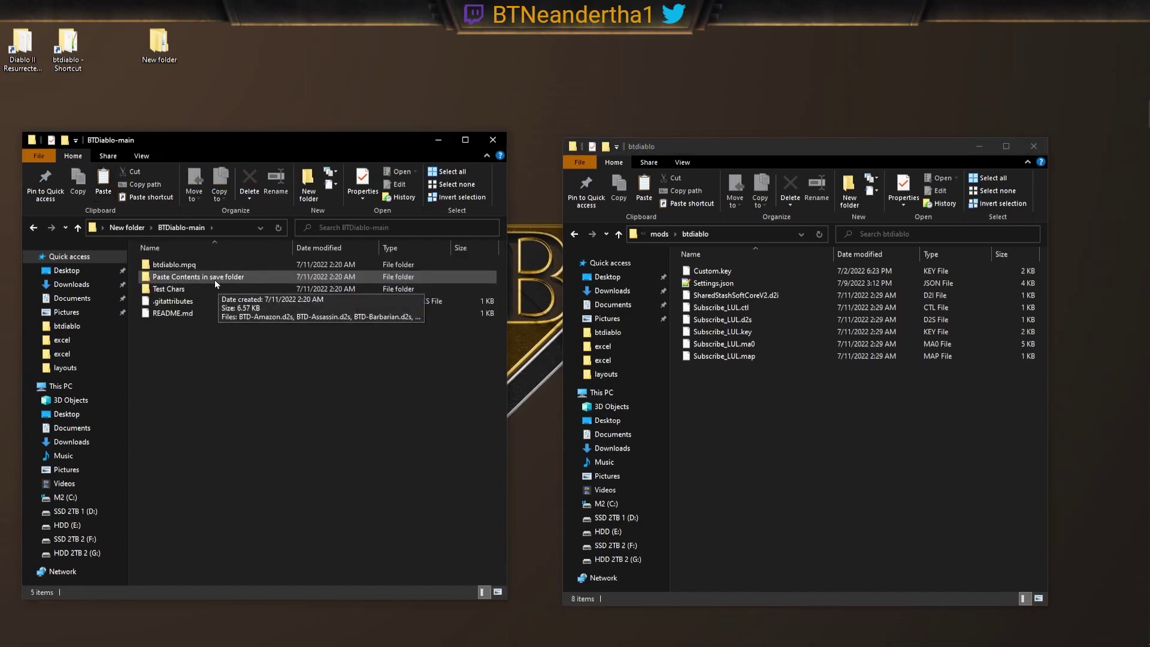
{"action": "double_click", "coordinate": [214, 279]}
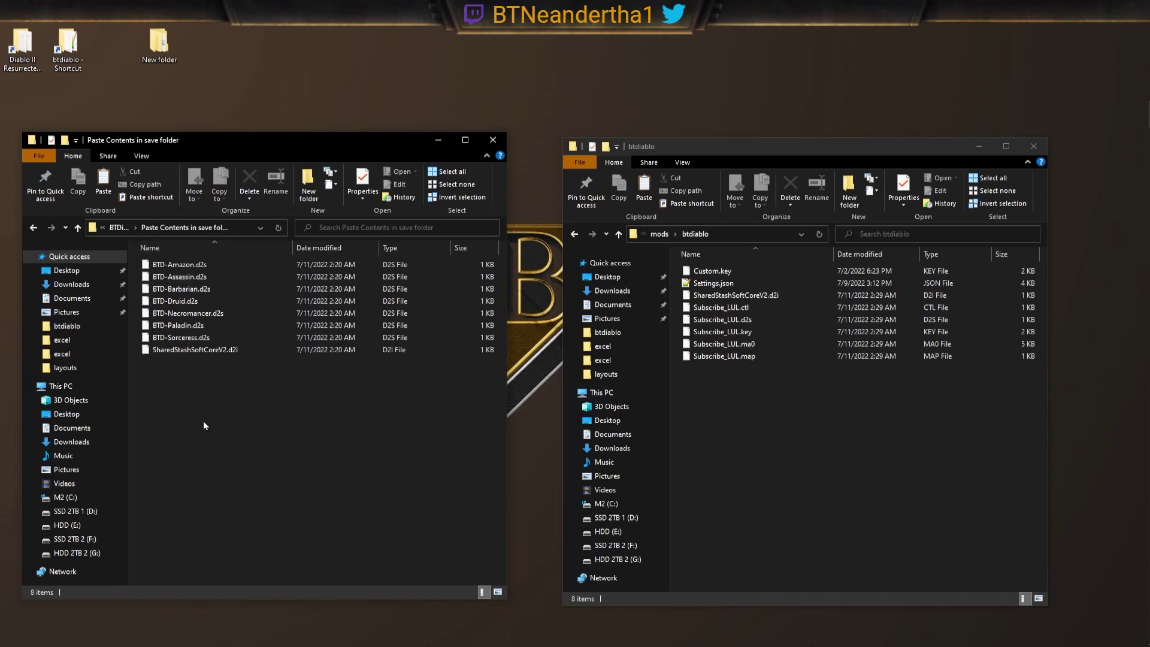
{"action": "left_click_drag", "start_coordinate": [203, 420], "coordinate": [202, 263]}
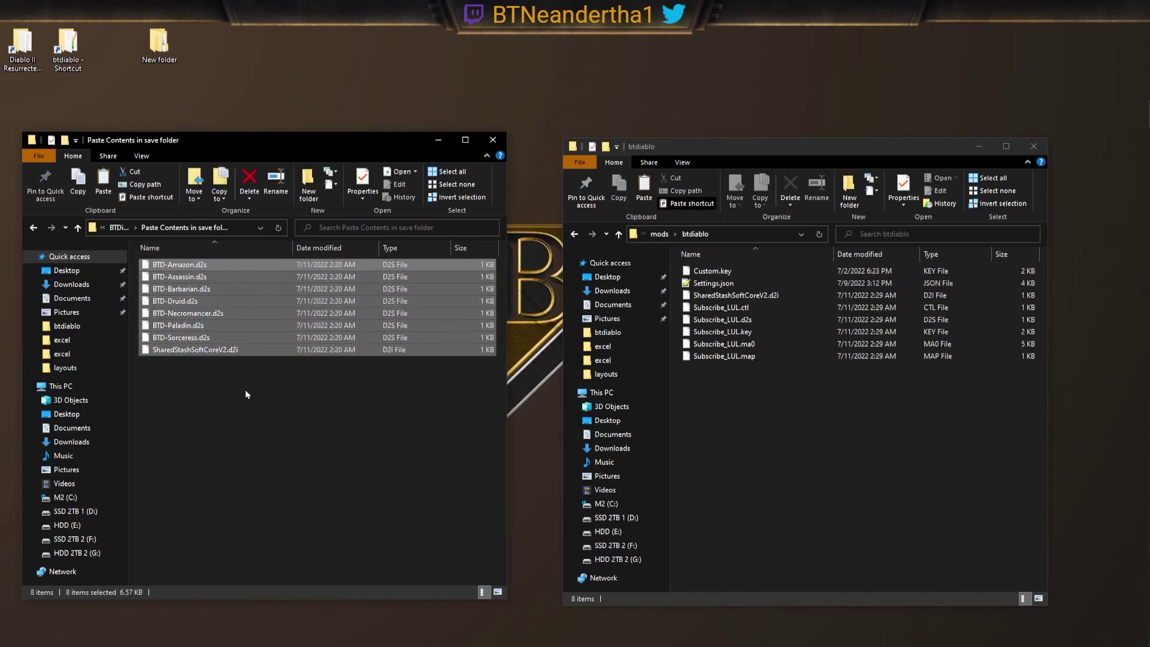
{"action": "key", "text": "ctrl+c"}
{"action": "left_click", "coordinate": [749, 405]}
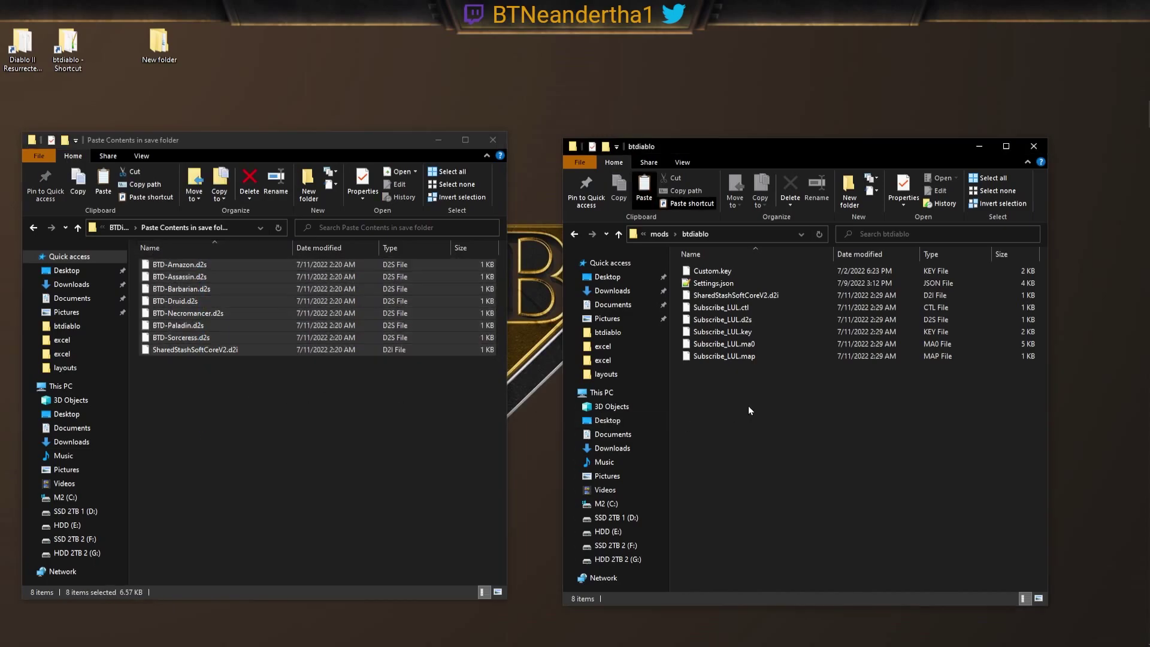
{"action": "key", "text": "ctrl+v"}
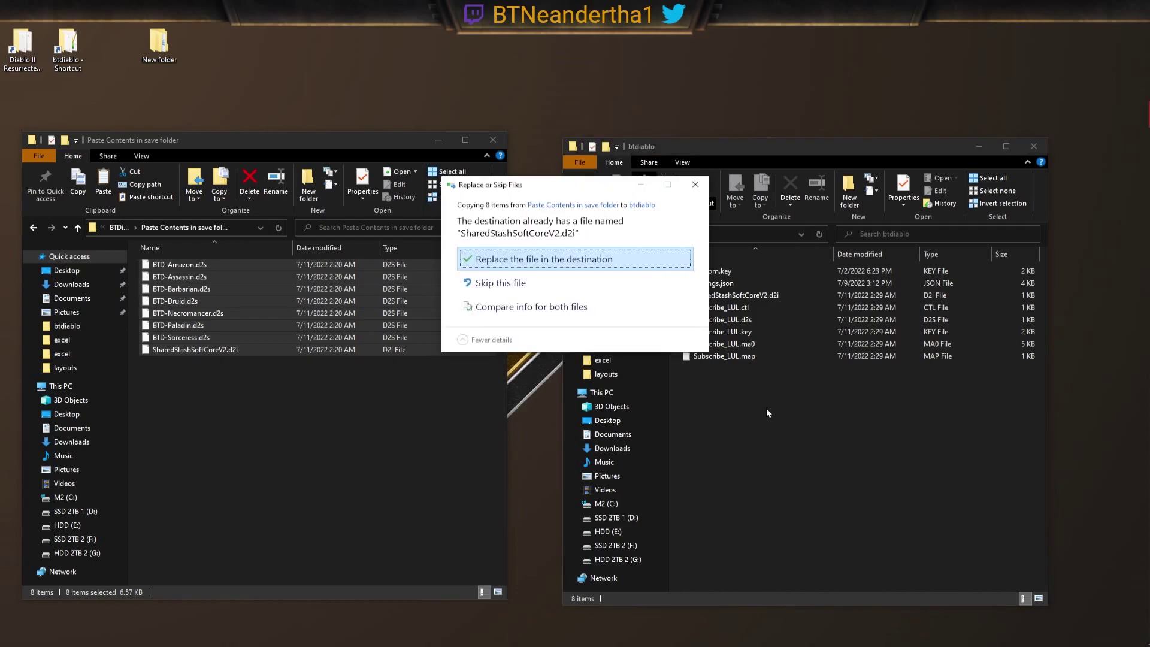
{"action": "left_click", "coordinate": [513, 262]}
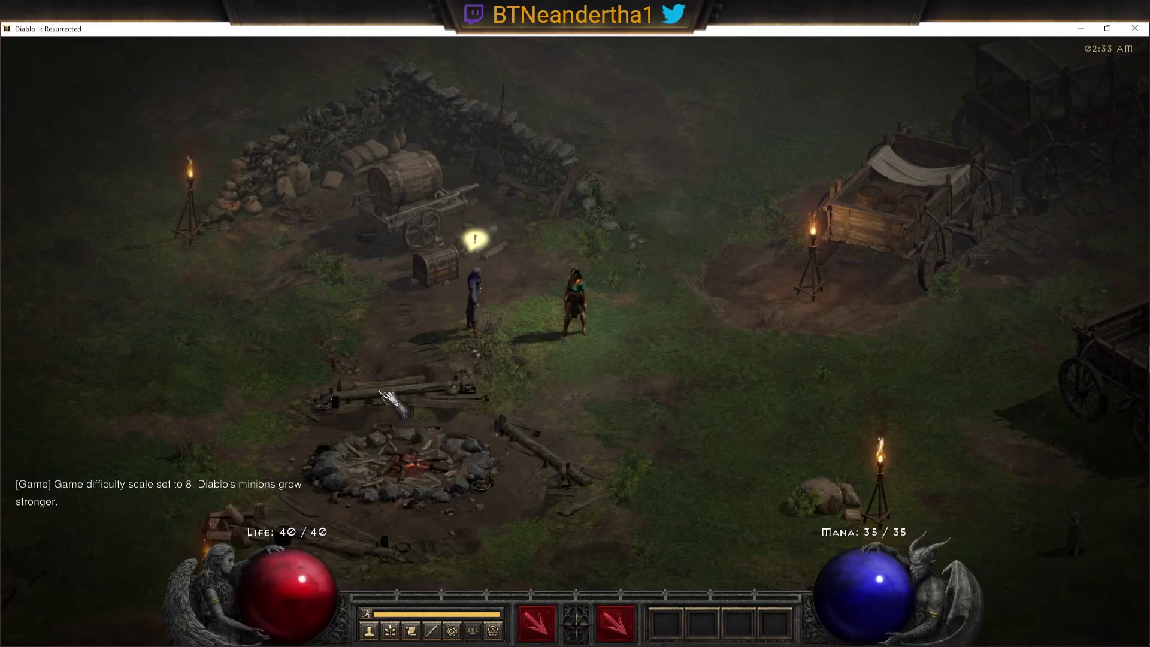
Review the BTD-Sorceress's character sheet, inventory and advanced stats, then close the panels
{"action": "key", "text": "c"}
{"action": "key", "text": "t"}
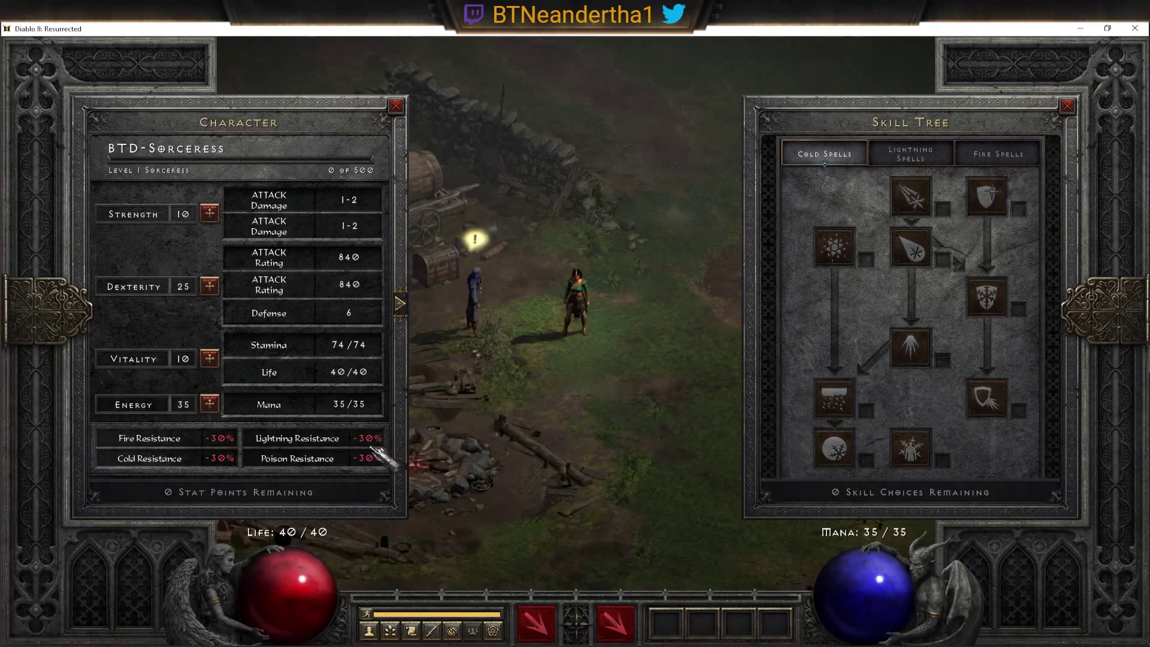
{"action": "key", "text": "i"}
{"action": "left_click", "coordinate": [399, 304]}
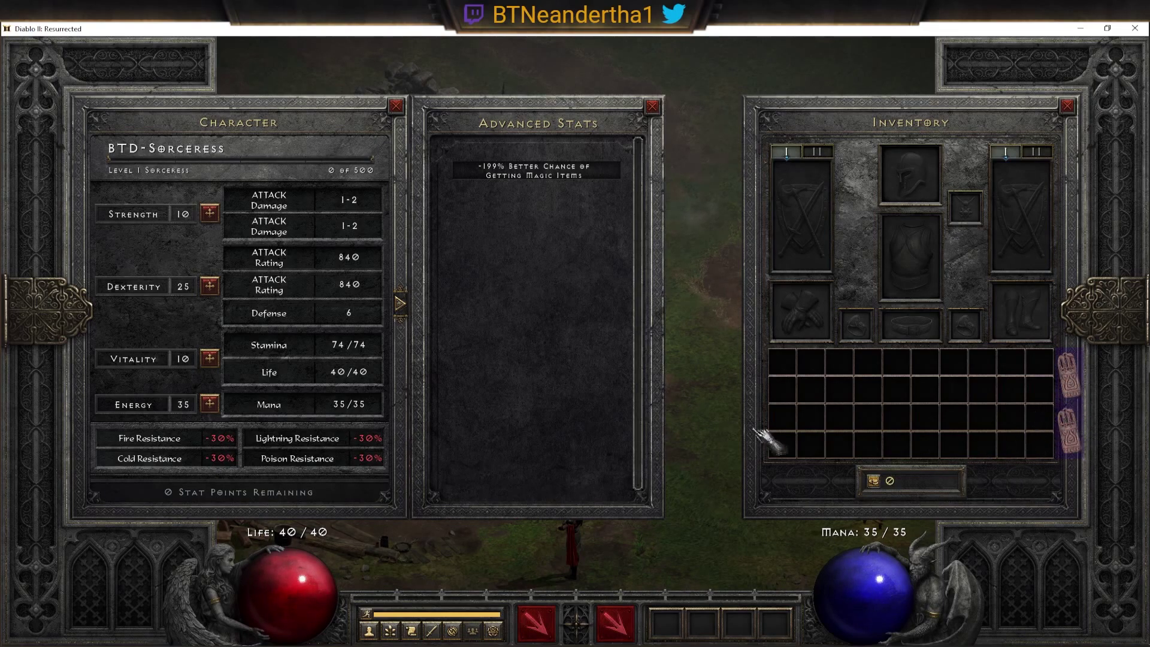
{"action": "left_click", "coordinate": [497, 431]}
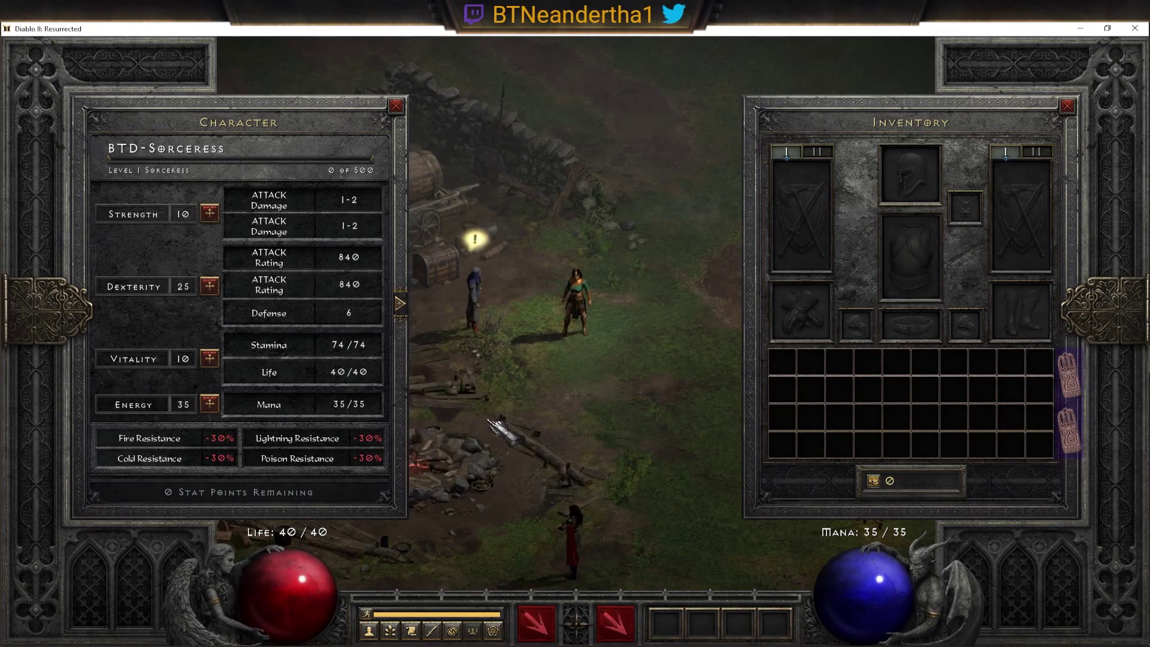
{"action": "left_click", "coordinate": [400, 304]}
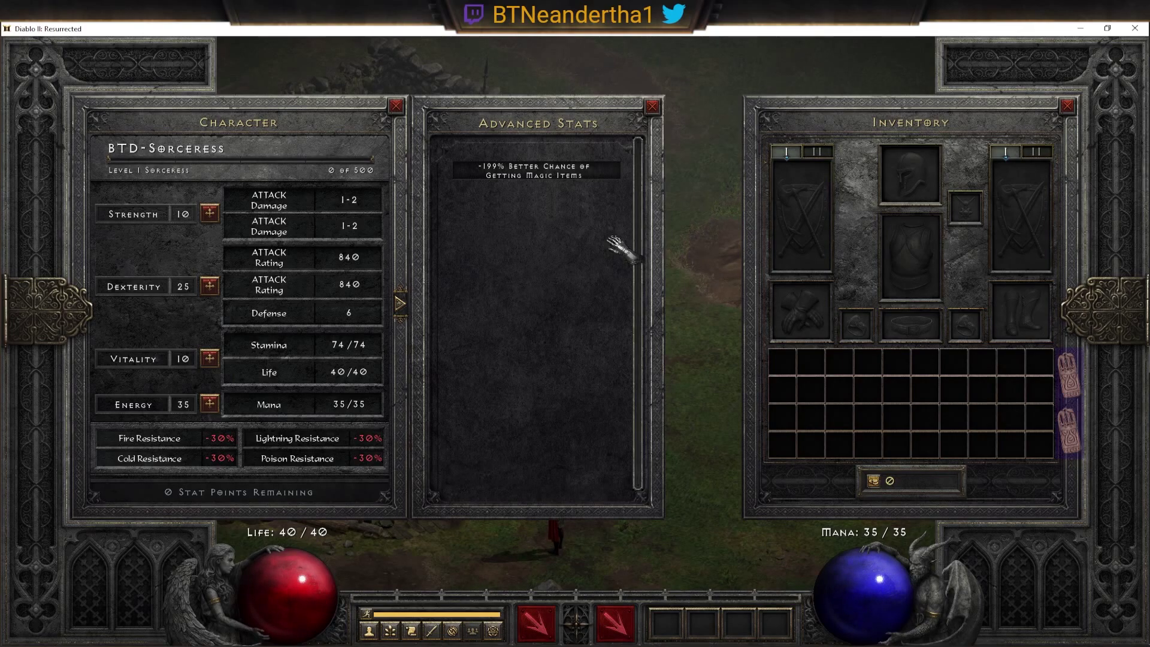
{"action": "left_click", "coordinate": [652, 106]}
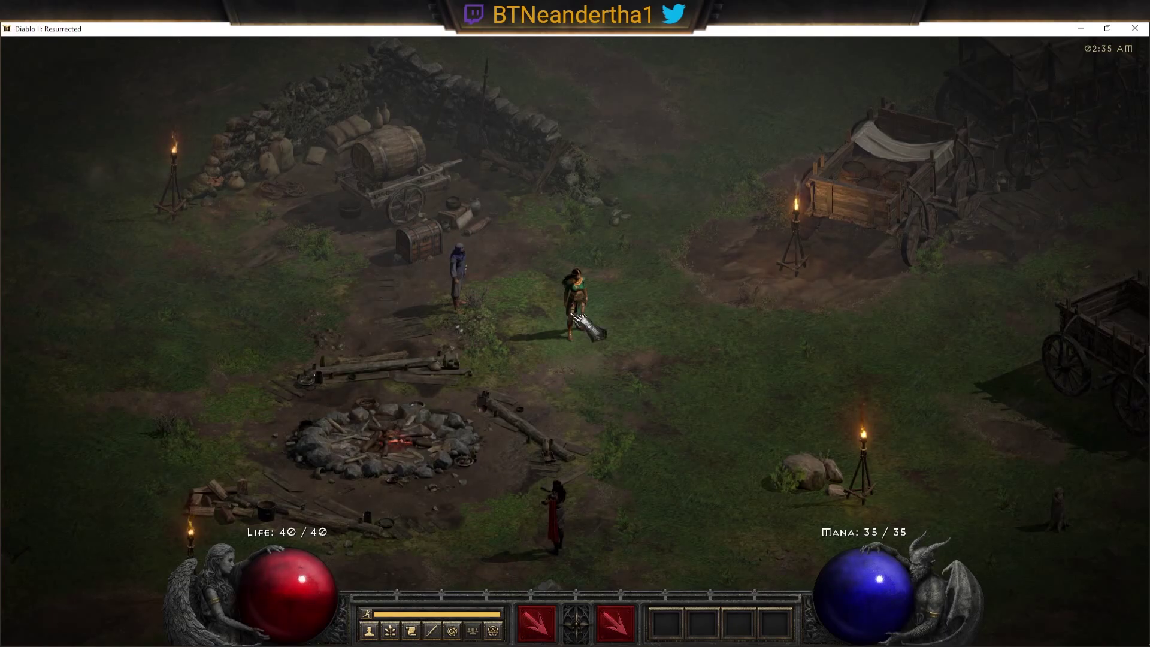